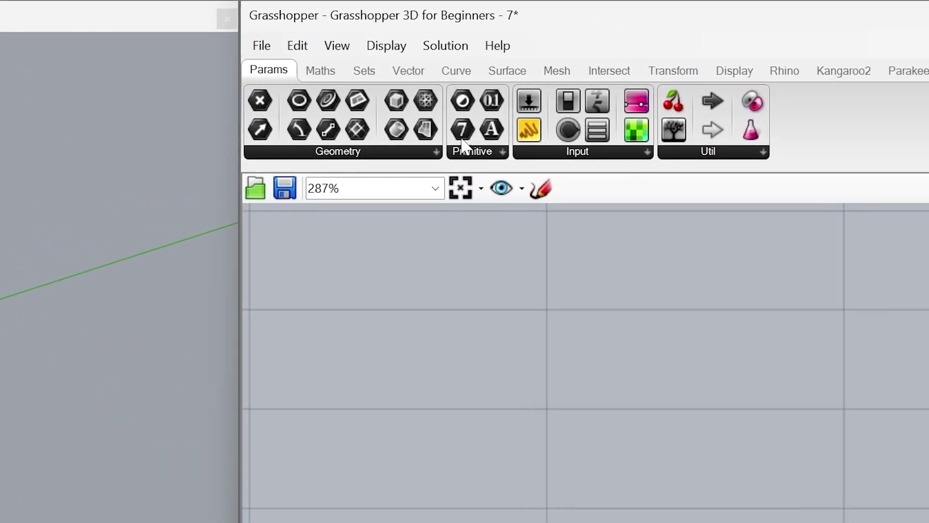
# Place a Construct Point component on the Grasshopper canvas and reposition it to leave room for its input components
pyautogui.click(408, 71)
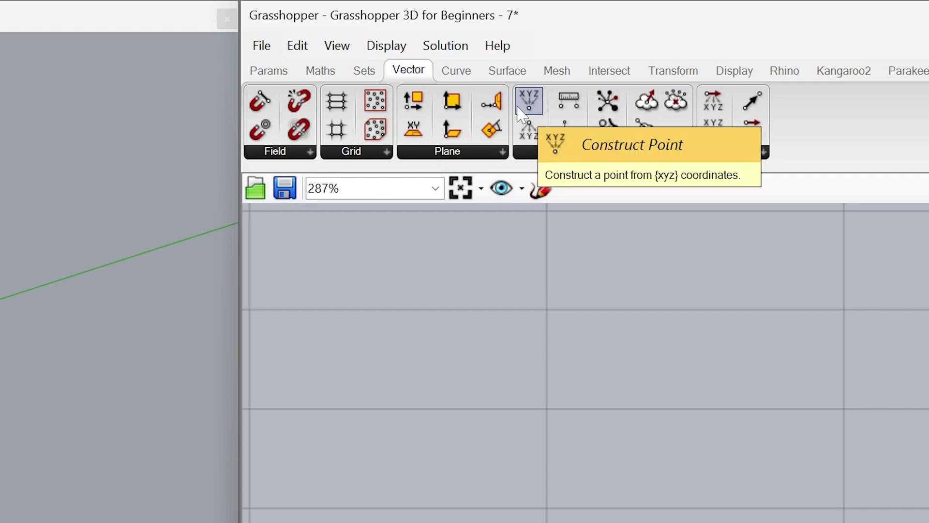
pyautogui.moveTo(522, 116); pyautogui.dragTo(895, 508)
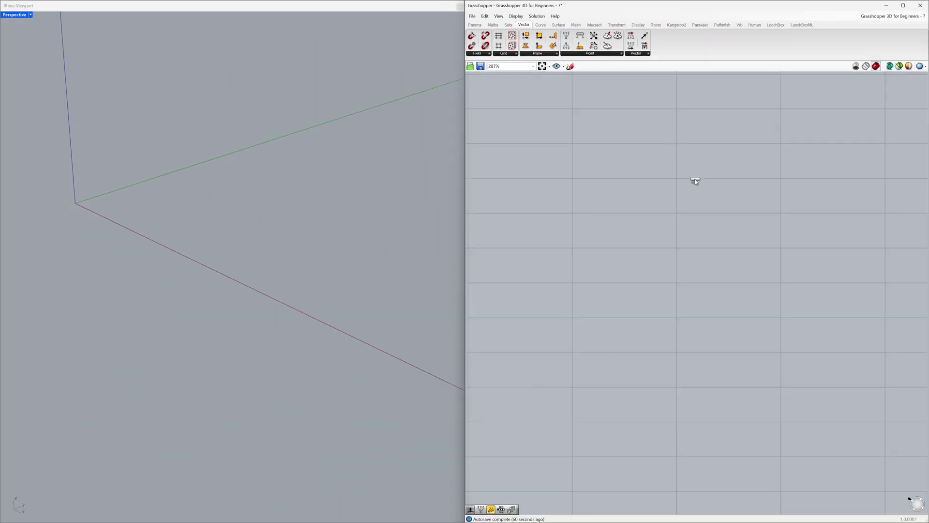
pyautogui.moveTo(719, 218); pyautogui.dragTo(718, 218)
pyautogui.click(730, 220)
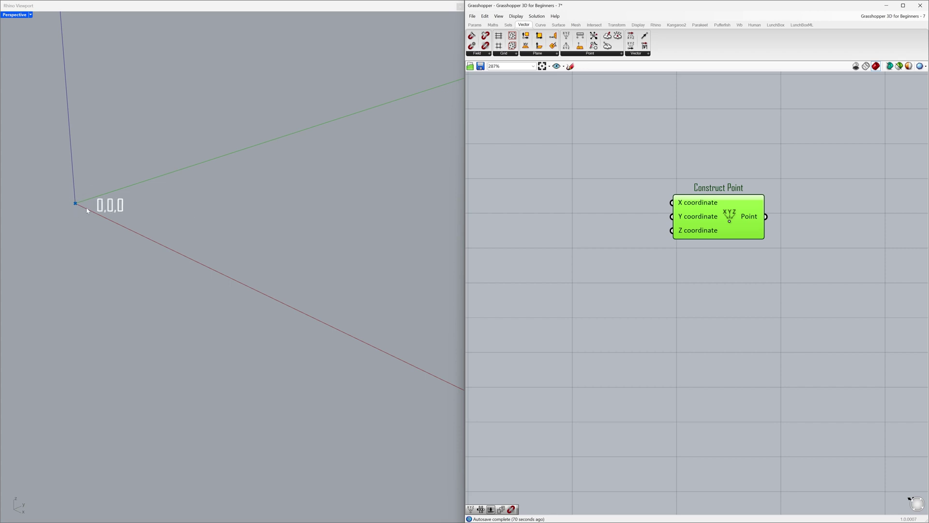
pyautogui.moveTo(730, 220); pyautogui.dragTo(876, 225)
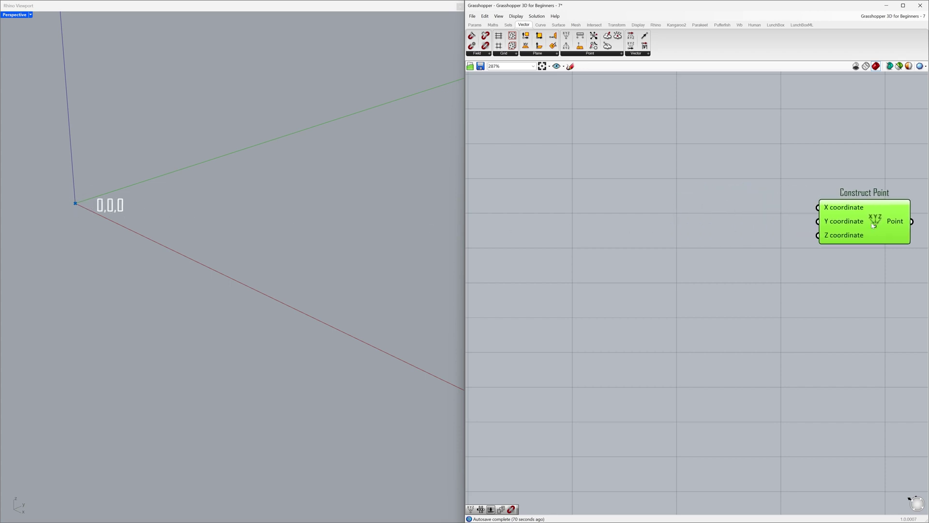
pyautogui.click(701, 218)
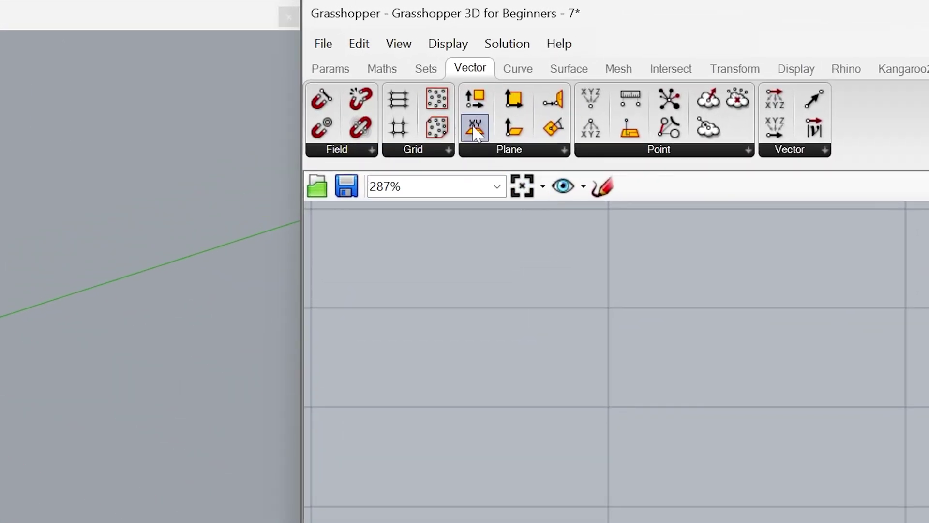
# Add a Range component in front of Construct Point and connect its Range output to the X coordinate
pyautogui.click(426, 69)
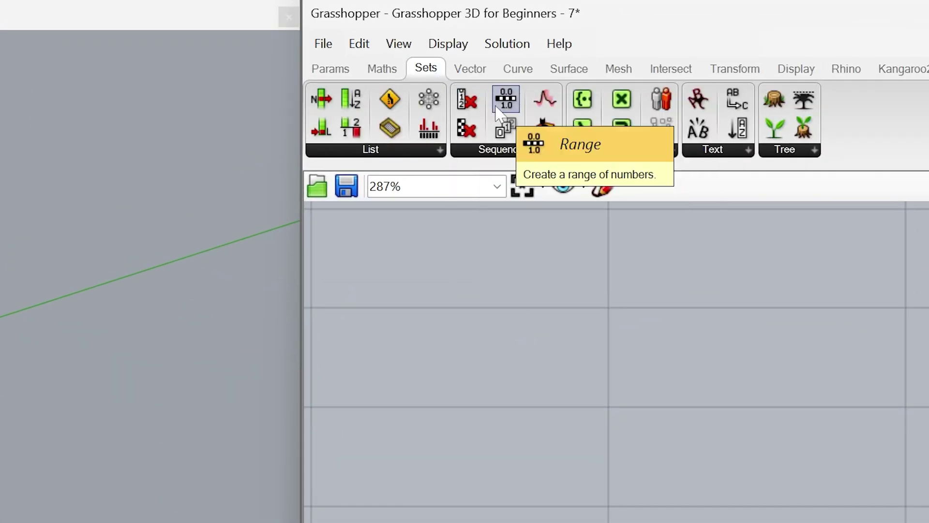
pyautogui.moveTo(506, 99); pyautogui.dragTo(867, 467)
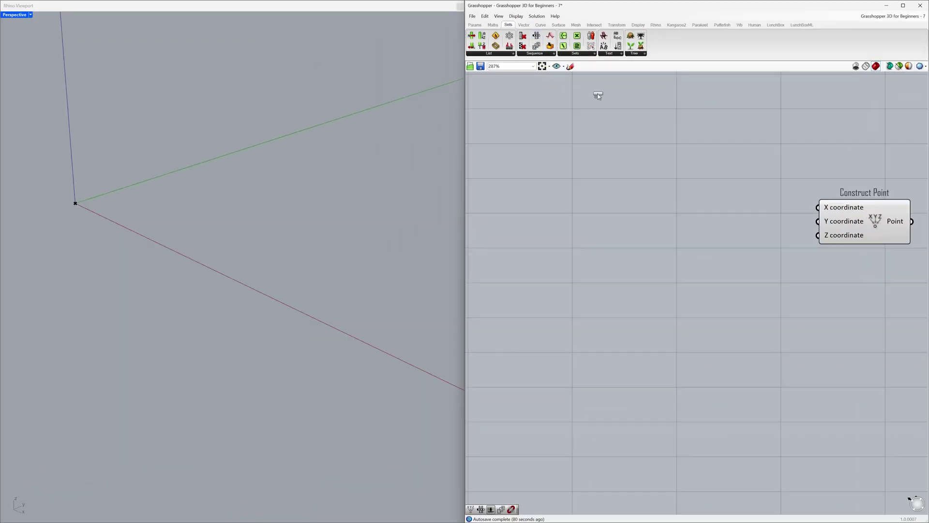
pyautogui.moveTo(679, 205); pyautogui.dragTo(681, 211)
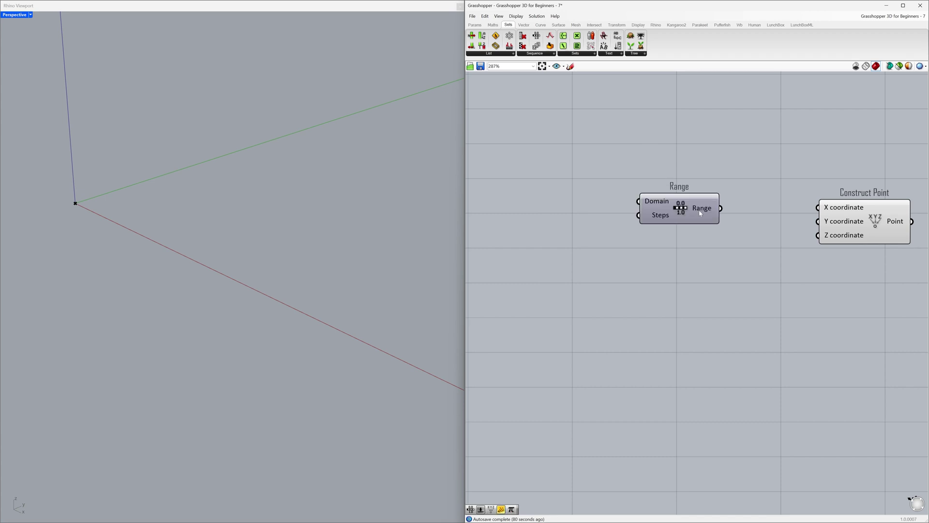
pyautogui.moveTo(702, 211)
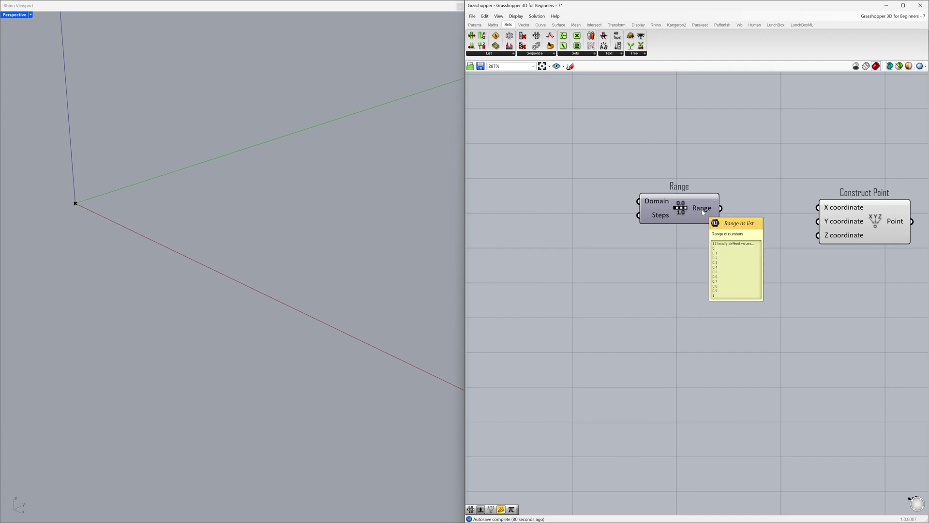
pyautogui.moveTo(721, 208); pyautogui.dragTo(817, 209)
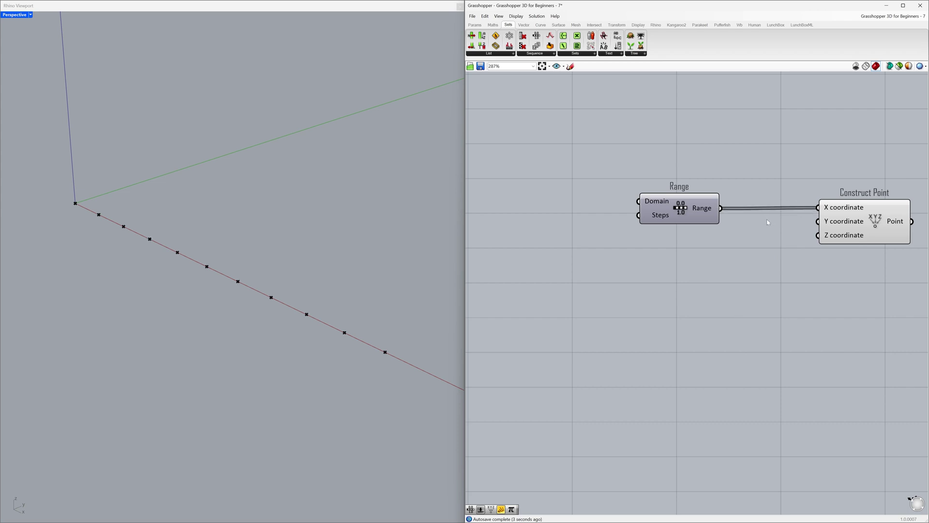
# Shift the Range closer to Construct Point and feed its Steps input from a new 0-to-300 number slider set to 15
pyautogui.moveTo(664, 218)
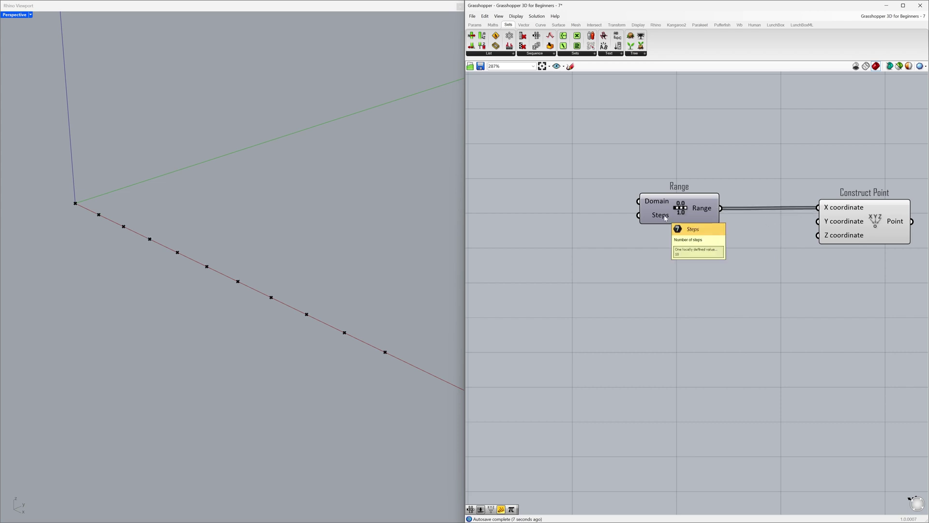
pyautogui.moveTo(665, 218); pyautogui.dragTo(682, 215)
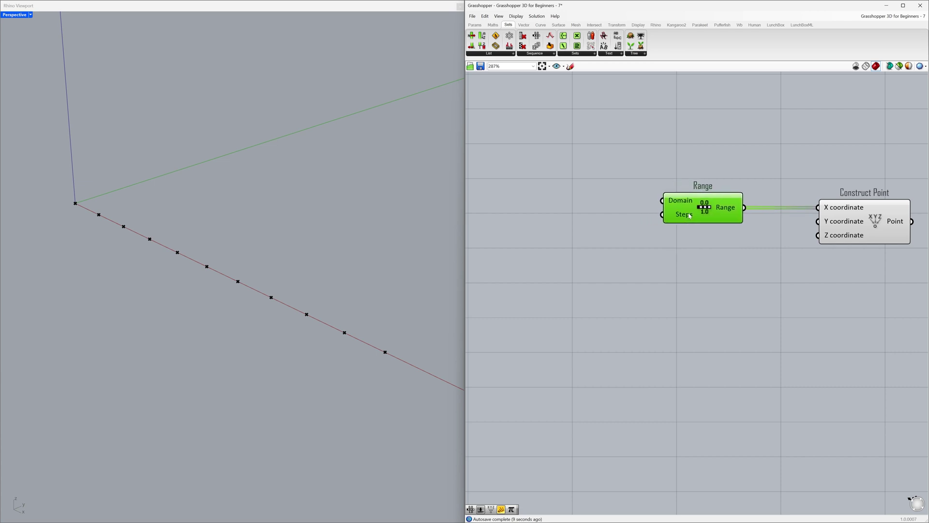
pyautogui.click(566, 213)
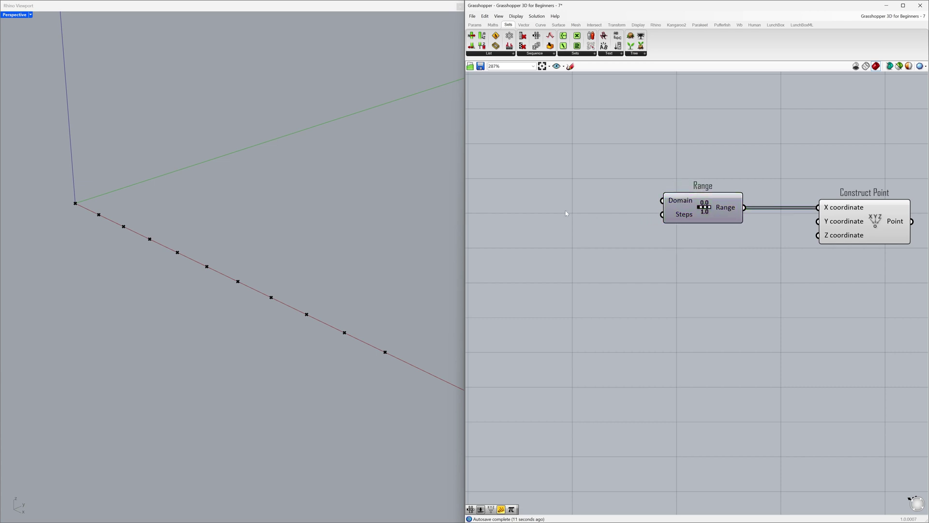
pyautogui.doubleClick(566, 213)
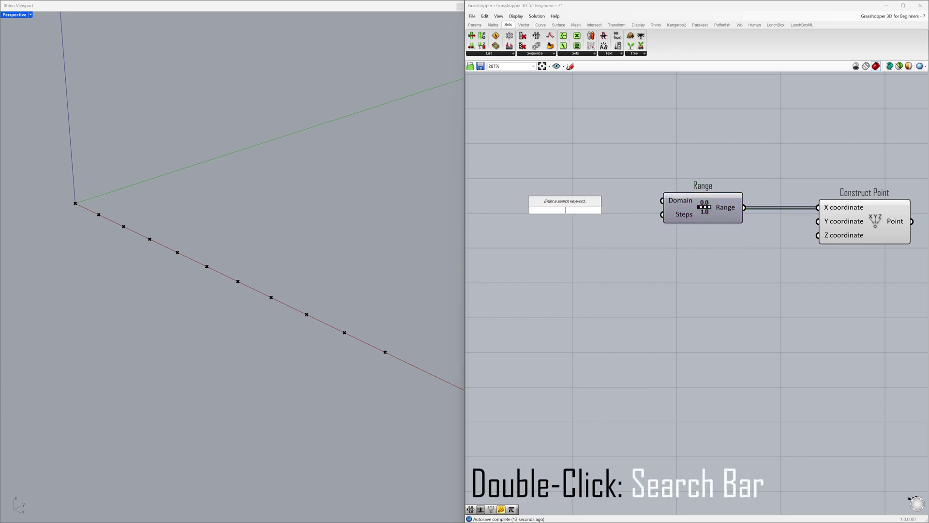
pyautogui.write('0<300')
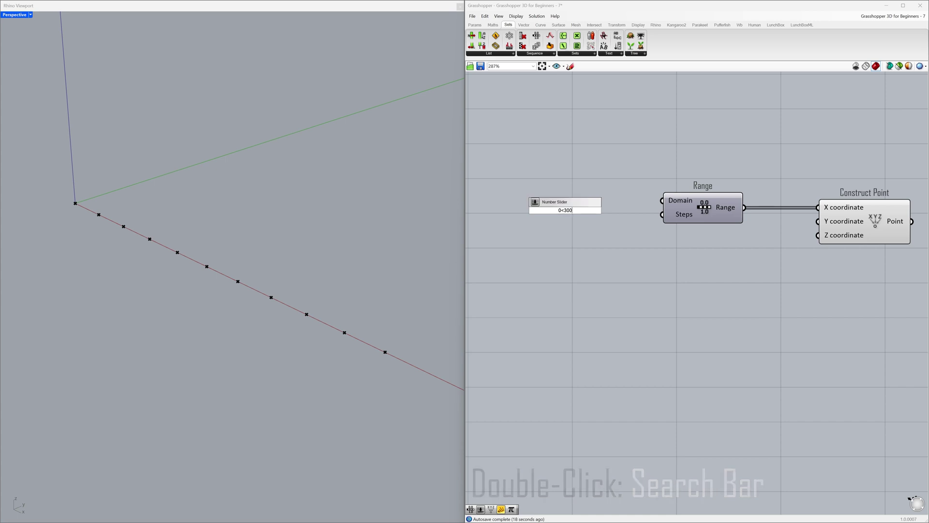
pyautogui.press('Return')
pyautogui.moveTo(554, 210)
pyautogui.mouseDown()
pyautogui.moveTo(630, 216)
pyautogui.moveTo(562, 223)
pyautogui.mouseUp()
pyautogui.moveTo(635, 210); pyautogui.dragTo(573, 219)
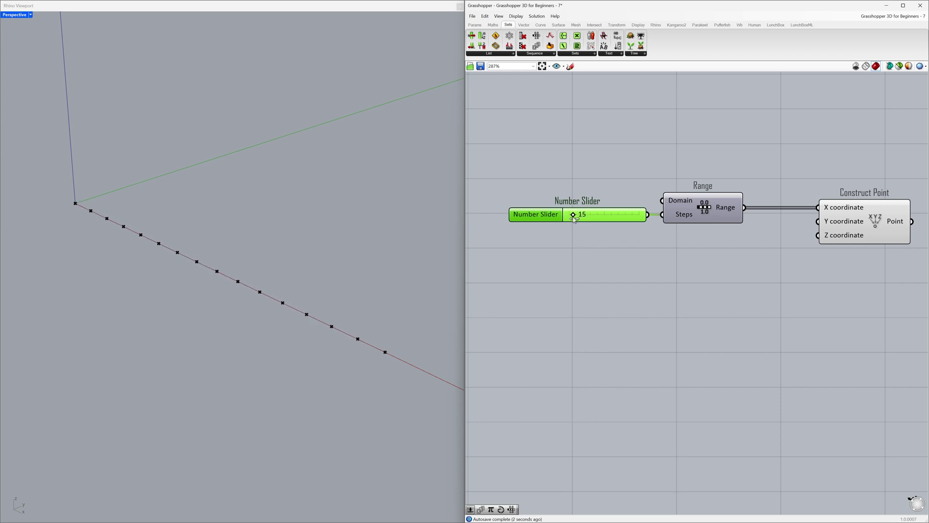
pyautogui.click(580, 230)
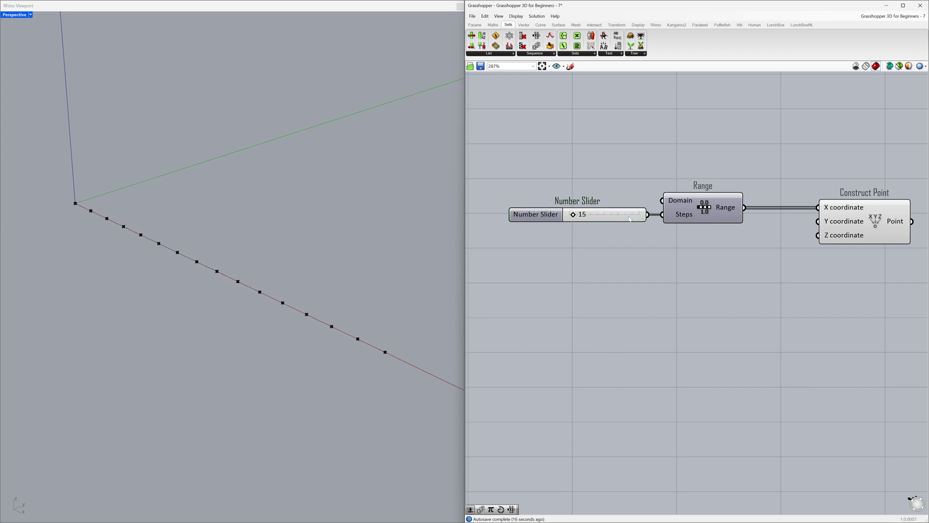
# Create a 15.0 number slider, connect it to the Range's Domain input, and align it above the Steps slider
pyautogui.moveTo(678, 203)
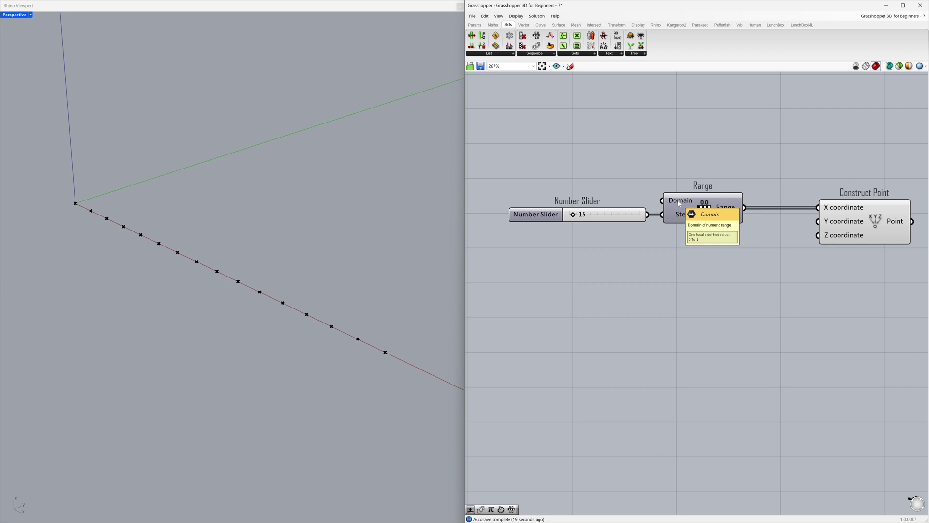
pyautogui.doubleClick(589, 176)
pyautogui.write('15.0')
pyautogui.press('Return')
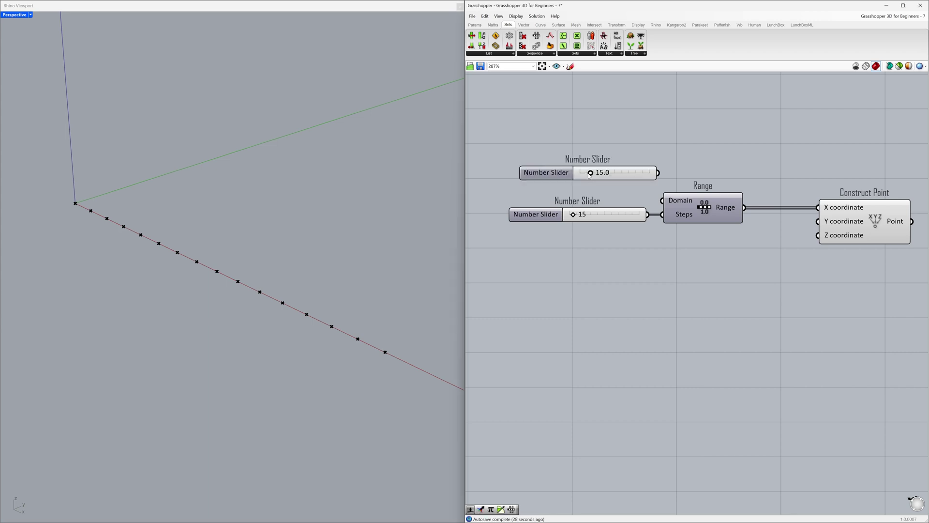
pyautogui.moveTo(658, 173); pyautogui.dragTo(662, 200)
pyautogui.moveTo(629, 173); pyautogui.dragTo(620, 200)
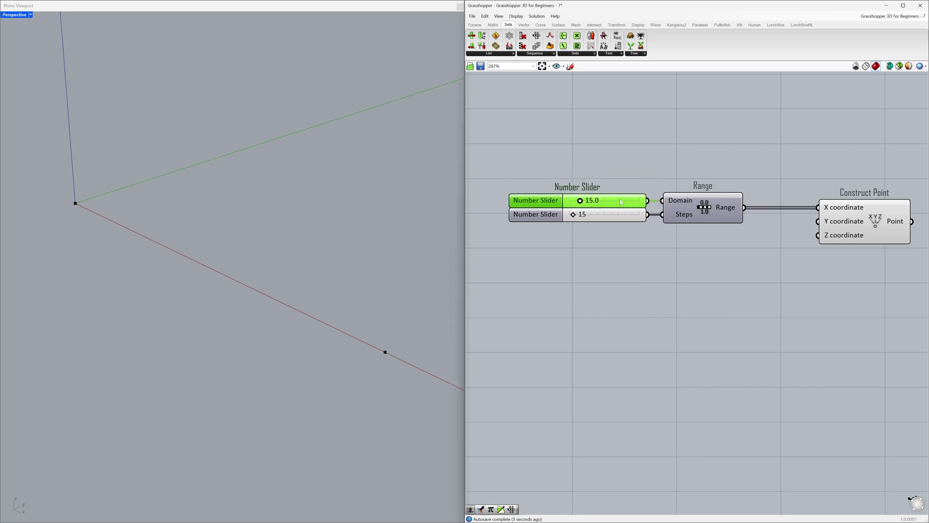
# Raise the Domain slider to 35.5 and zoom the Rhino viewport to frame the constructed points
pyautogui.moveTo(672, 204)
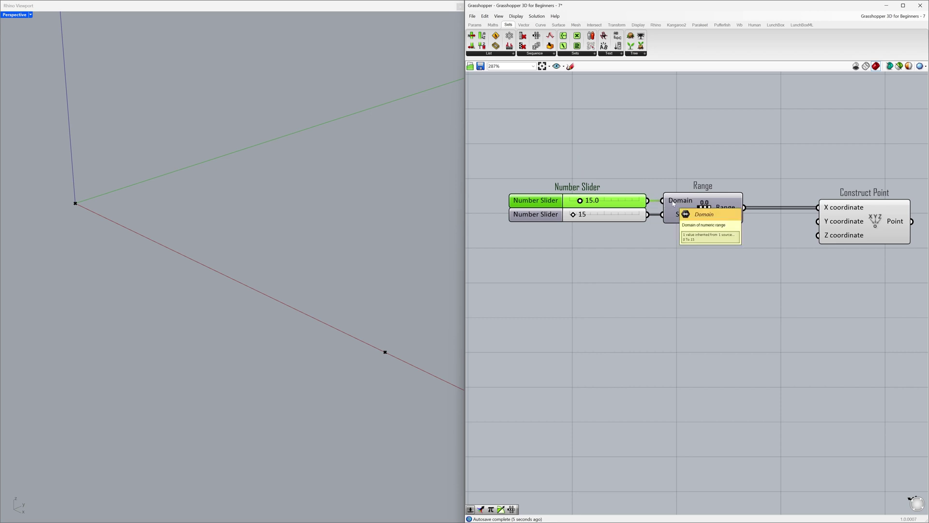
pyautogui.moveTo(586, 205)
pyautogui.mouseDown()
pyautogui.moveTo(573, 205)
pyautogui.moveTo(596, 204)
pyautogui.mouseUp()
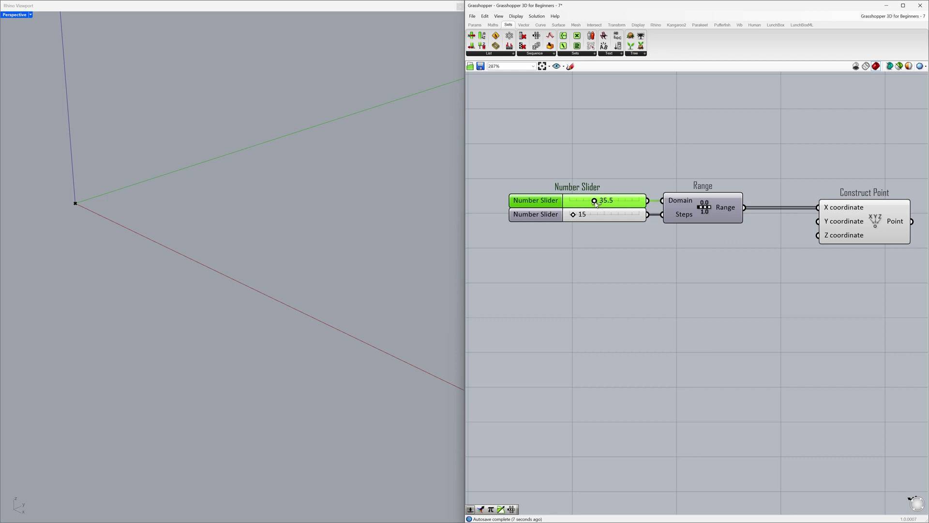
pyautogui.click(875, 221)
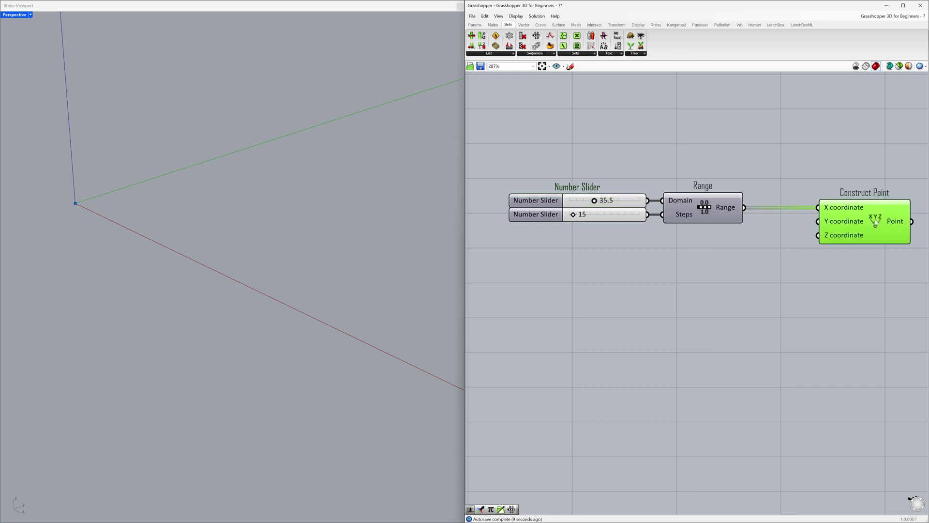
pyautogui.middleClick(875, 221)
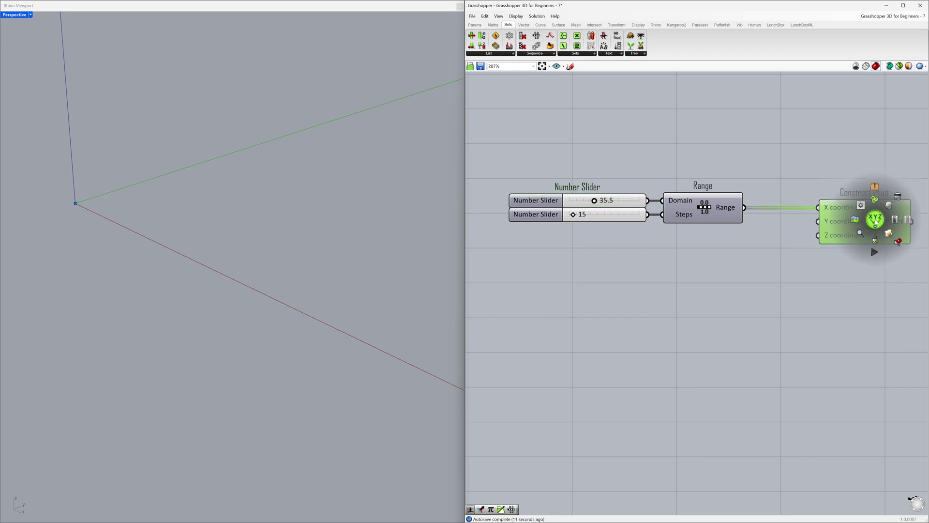
pyautogui.click(898, 246)
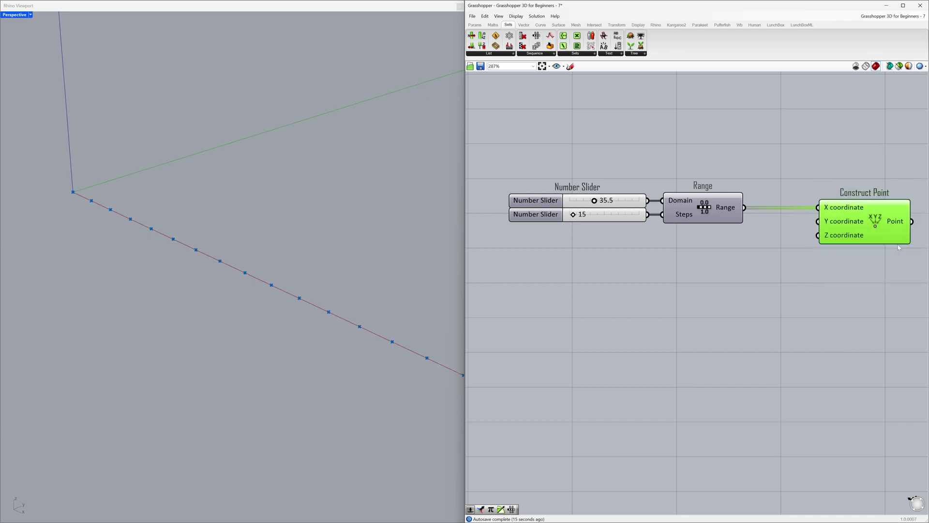
pyautogui.click(771, 251)
pyautogui.keyDown('shift'); pyautogui.moveTo(261, 253); pyautogui.dragTo(199, 254, button='right'); pyautogui.keyUp('shift')
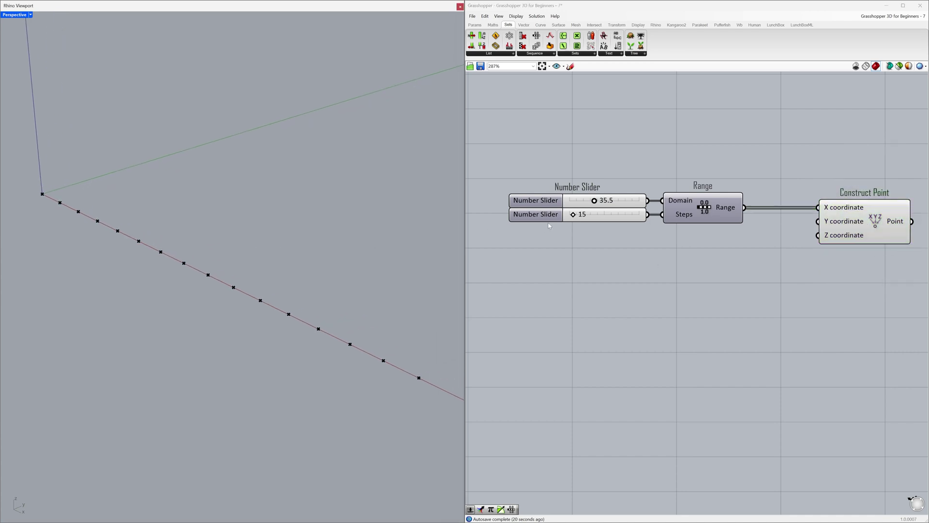
# Set the Domain slider's value to 35.0
pyautogui.click(604, 207)
pyautogui.doubleClick(604, 207)
pyautogui.press('End')
pyautogui.press('BackSpace')
pyautogui.press('Return')
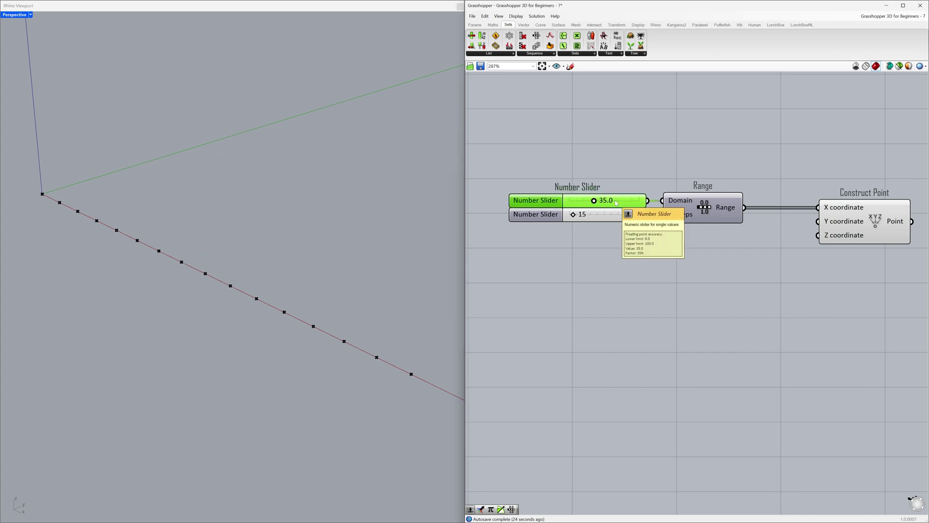
pyautogui.click(629, 249)
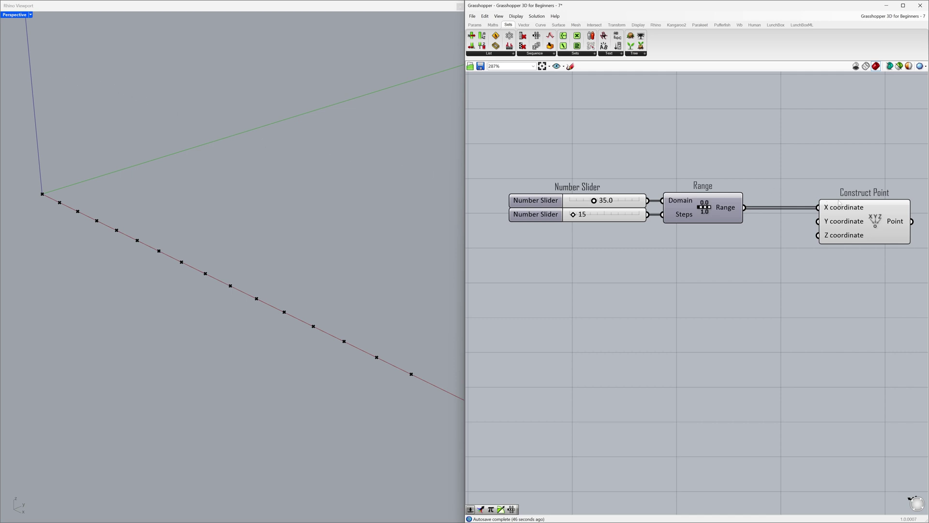
# Move the Construct Point component and duplicate it so two copies share the Range on their X coordinates
pyautogui.moveTo(853, 218); pyautogui.dragTo(851, 150)
pyautogui.hotkey('ctrl', 'c')
pyautogui.hotkey('ctrl', 'v')
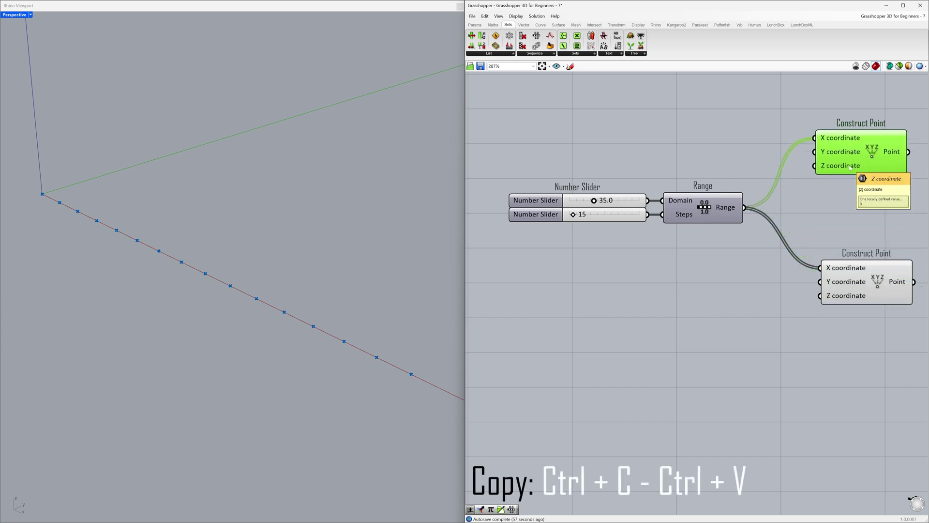
# Create a number slider from 5.0, set it to 10.0, and connect it to the upper Construct Point's Z coordinate
pyautogui.doubleClick(733, 155)
pyautogui.write('5.0')
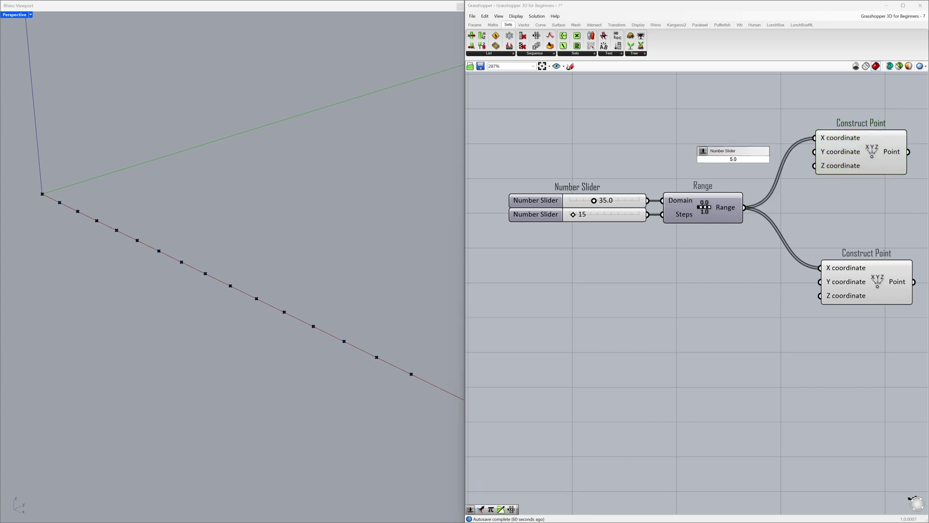
pyautogui.press('Return')
pyautogui.moveTo(803, 158)
pyautogui.mouseDown()
pyautogui.moveTo(813, 166)
pyautogui.moveTo(733, 167)
pyautogui.moveTo(803, 176)
pyautogui.mouseUp()
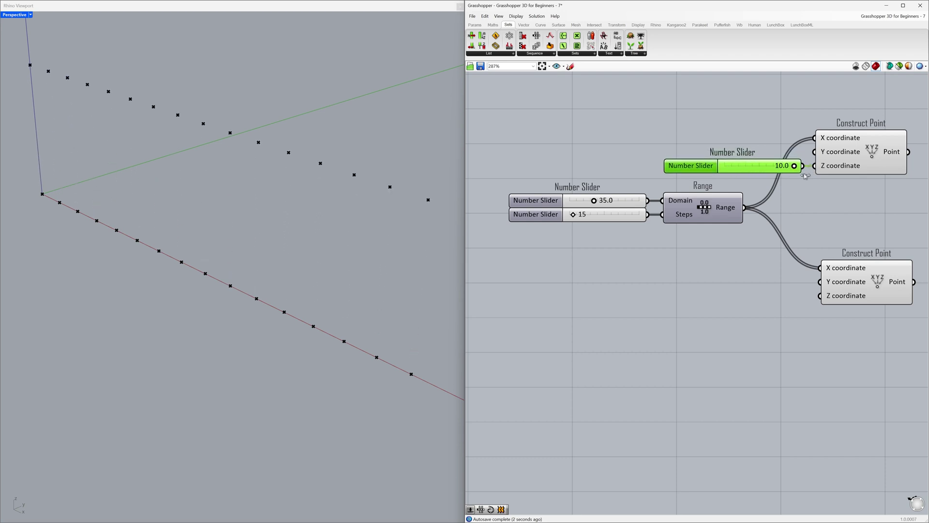
pyautogui.click(806, 179)
# Separate the Range and its two sliders from the Construct Point components to open up space between them
pyautogui.scroll(-2, 806, 178)
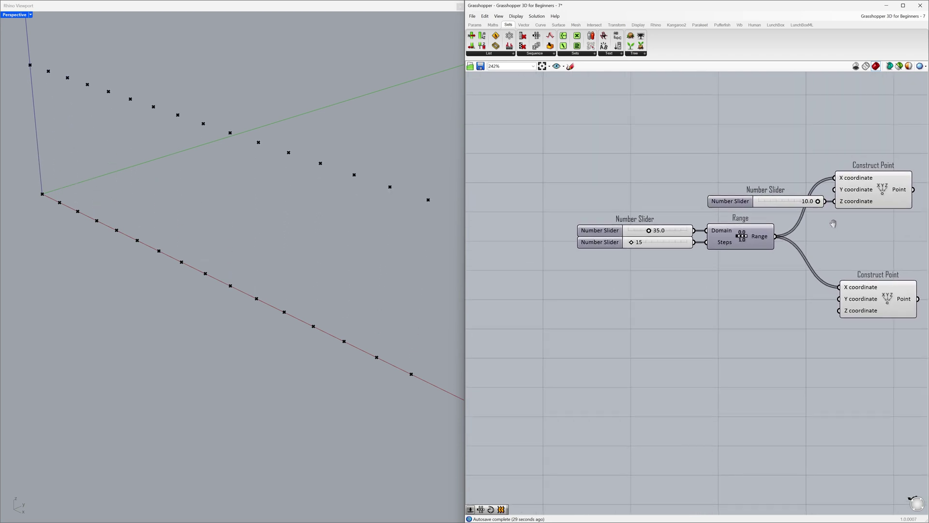
pyautogui.keyDown('alt'); pyautogui.moveTo(792, 268); pyautogui.dragTo(682, 271, button='right'); pyautogui.keyUp('alt')
pyautogui.moveTo(677, 208); pyautogui.dragTo(785, 213)
pyautogui.click(785, 225)
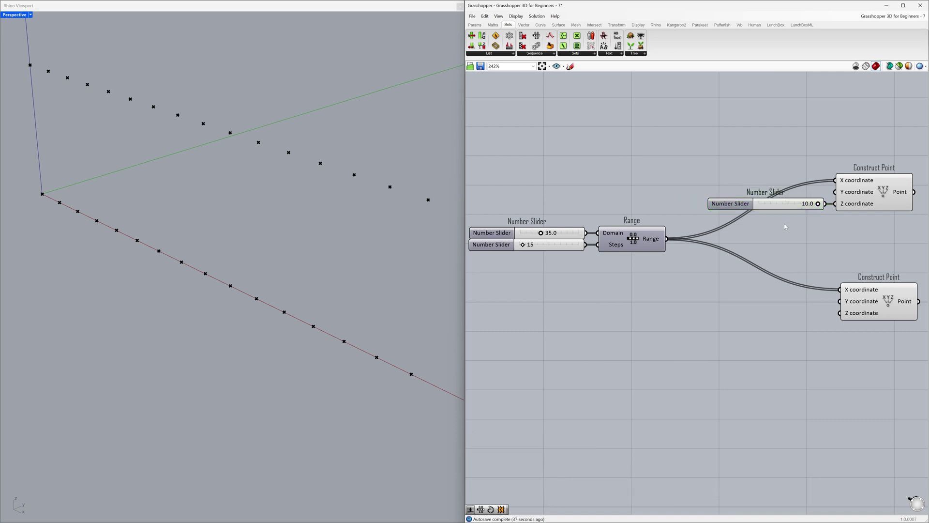
# Insert a relay on the Range wire and route the X coordinates of both Construct Point components through it
pyautogui.doubleClick(751, 266)
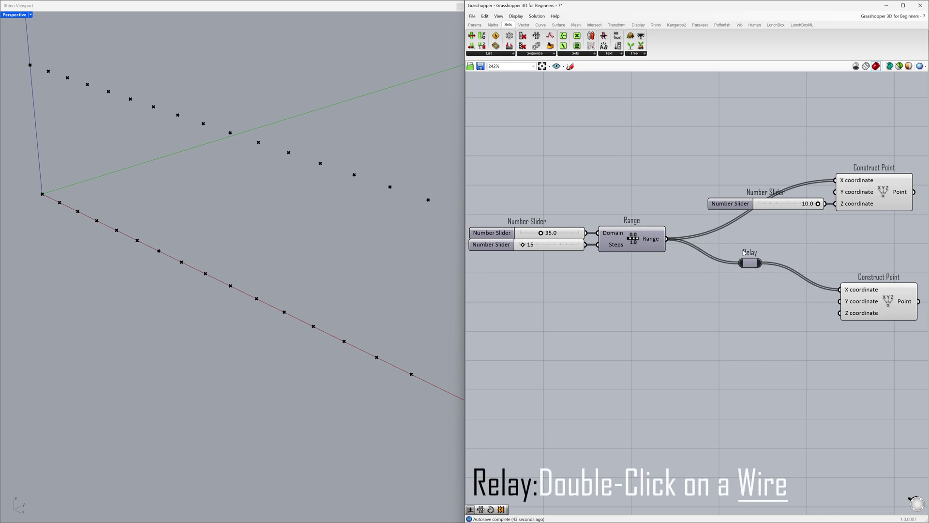
pyautogui.moveTo(751, 263); pyautogui.dragTo(834, 180)
pyautogui.click(807, 245)
# Shift the Z coordinate slider slightly away from its Construct Point and set the Steps slider to 68
pyautogui.moveTo(786, 208); pyautogui.dragTo(779, 207)
pyautogui.moveTo(522, 245); pyautogui.dragTo(535, 251)
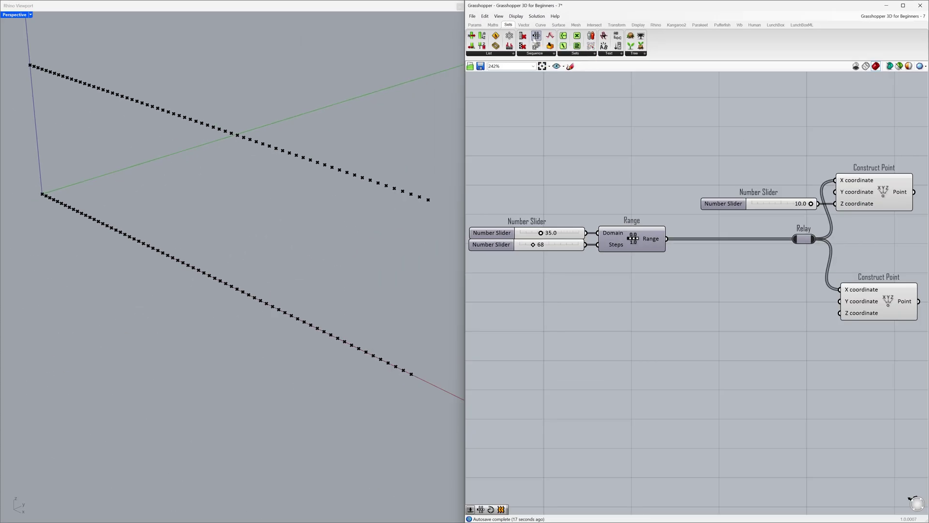
# Add a second Range component below the existing one and connect the point-count slider to its Steps input
pyautogui.moveTo(533, 41); pyautogui.dragTo(632, 293)
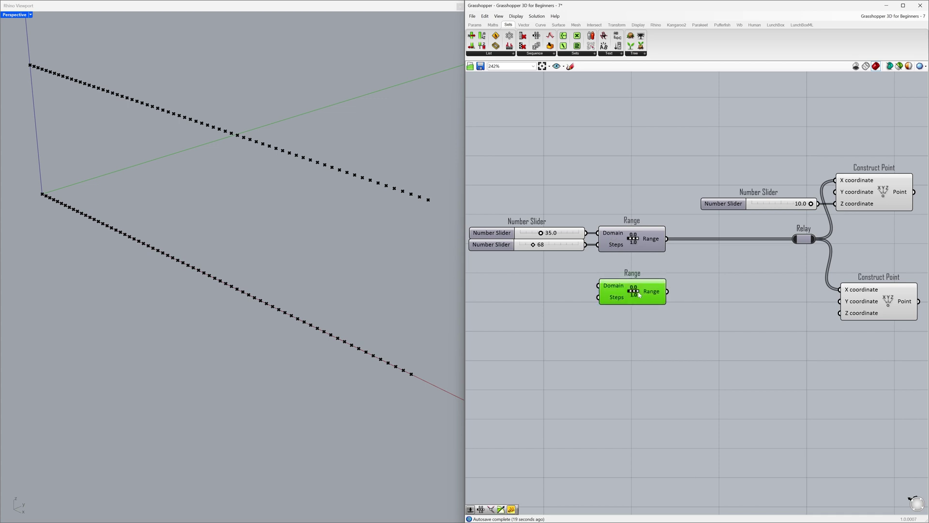
pyautogui.moveTo(571, 247); pyautogui.dragTo(617, 300)
pyautogui.click(599, 308)
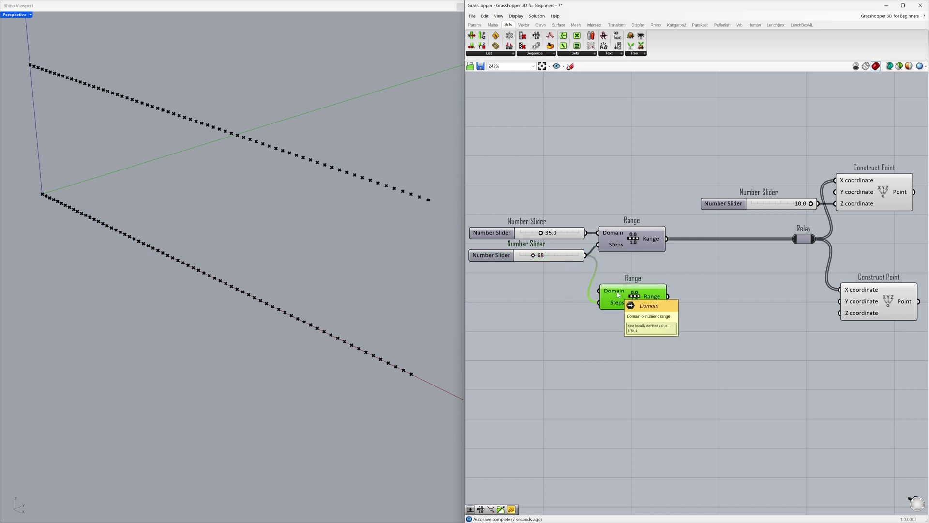
pyautogui.click(565, 290)
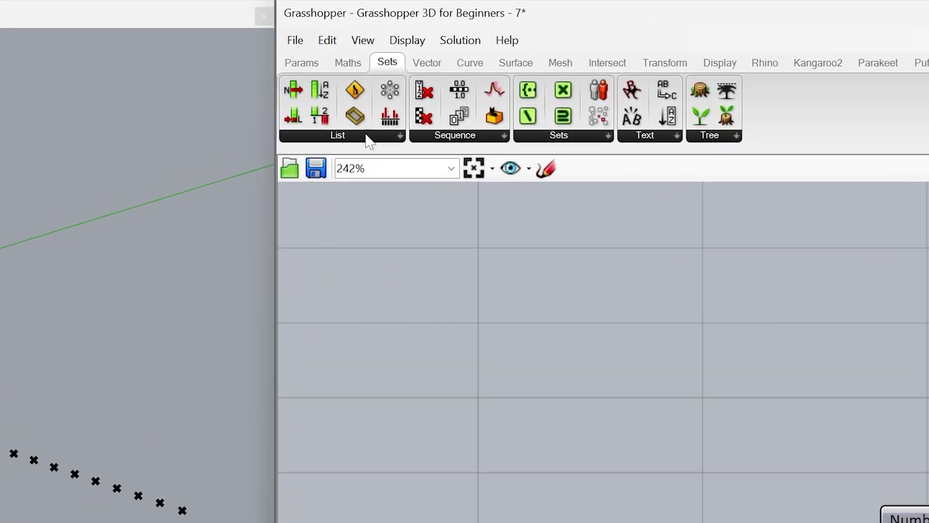
# Add a Pi component beside the second Range and connect its output to that Range's Domain input
pyautogui.click(348, 62)
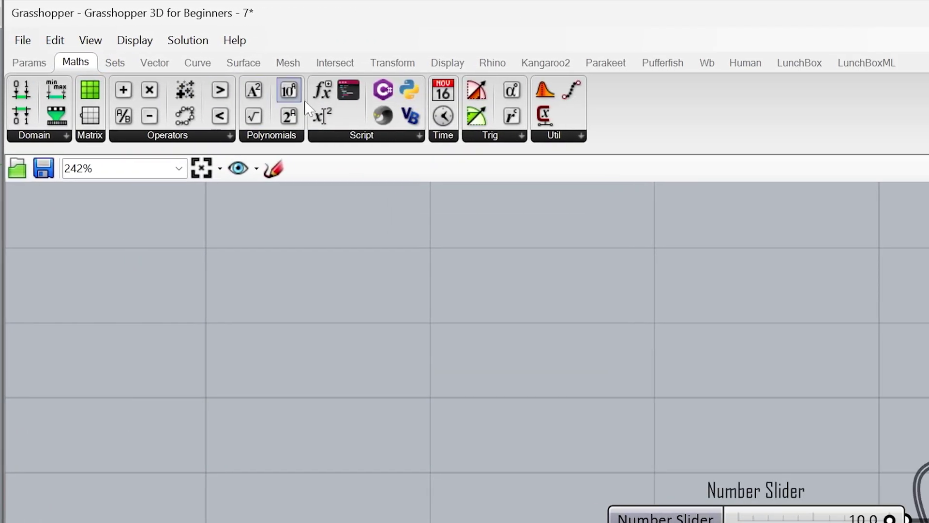
pyautogui.click(541, 135)
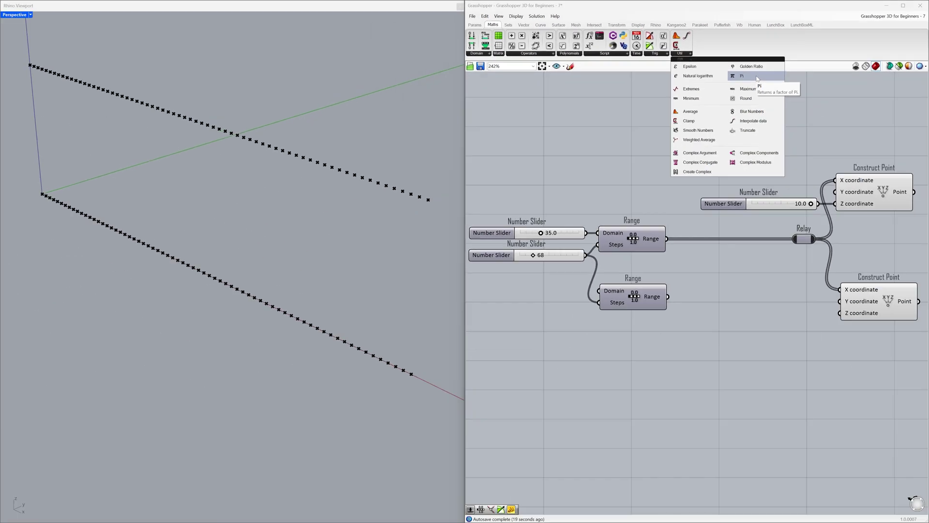
pyautogui.moveTo(579, 228); pyautogui.dragTo(564, 292)
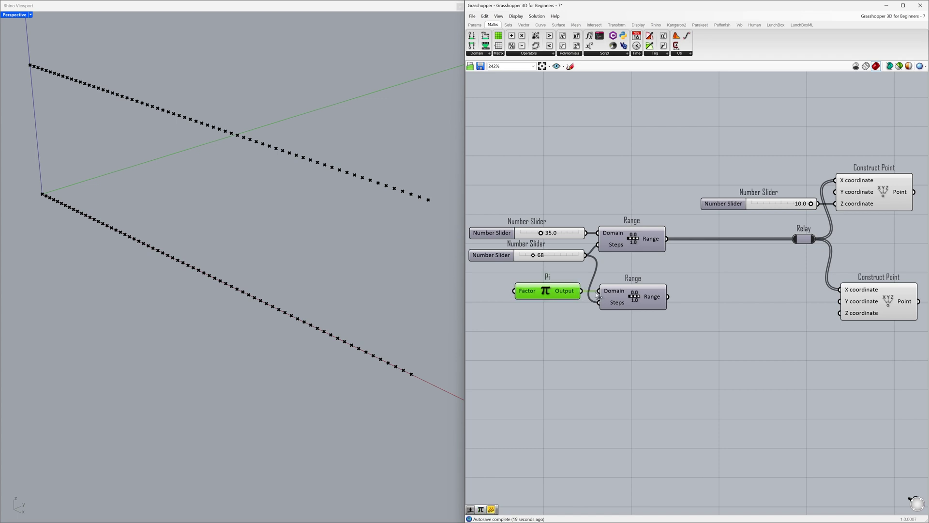
pyautogui.moveTo(612, 293)
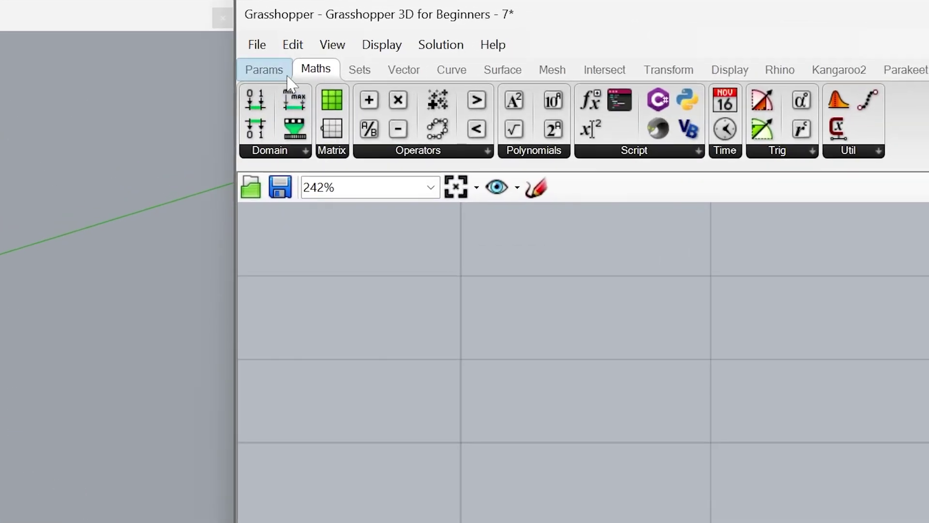
# Add a tall Panel and connect the second Range's output to it to list the values
pyautogui.click(288, 77)
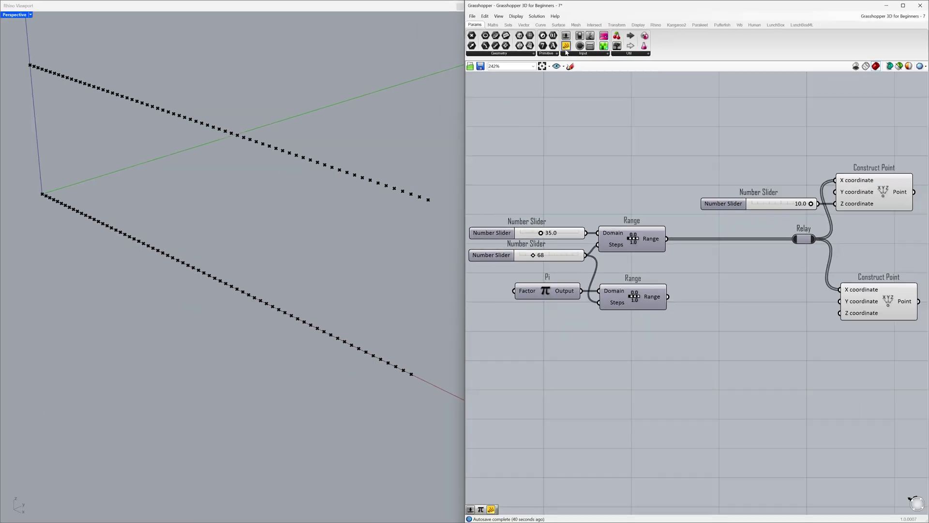
pyautogui.moveTo(524, 128); pyautogui.dragTo(716, 219)
pyautogui.moveTo(755, 109); pyautogui.dragTo(776, 505)
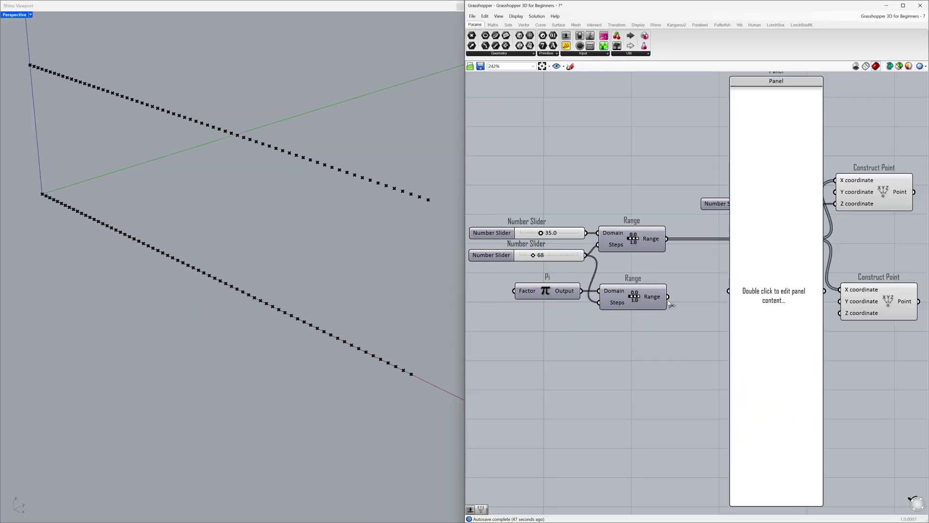
pyautogui.moveTo(674, 293); pyautogui.dragTo(729, 290)
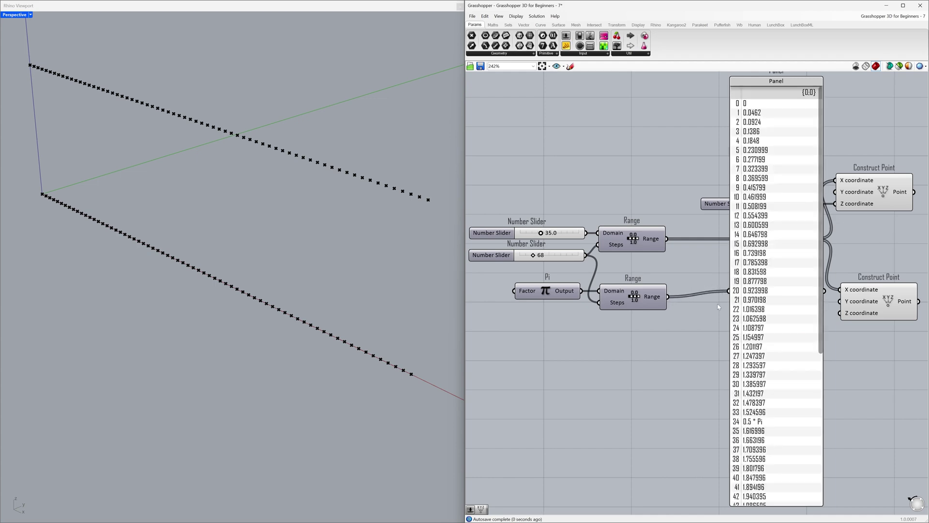
# Set the Steps slider to 37 and shift the panel away from the second Range to make room
pyautogui.moveTo(535, 256); pyautogui.dragTo(533, 259)
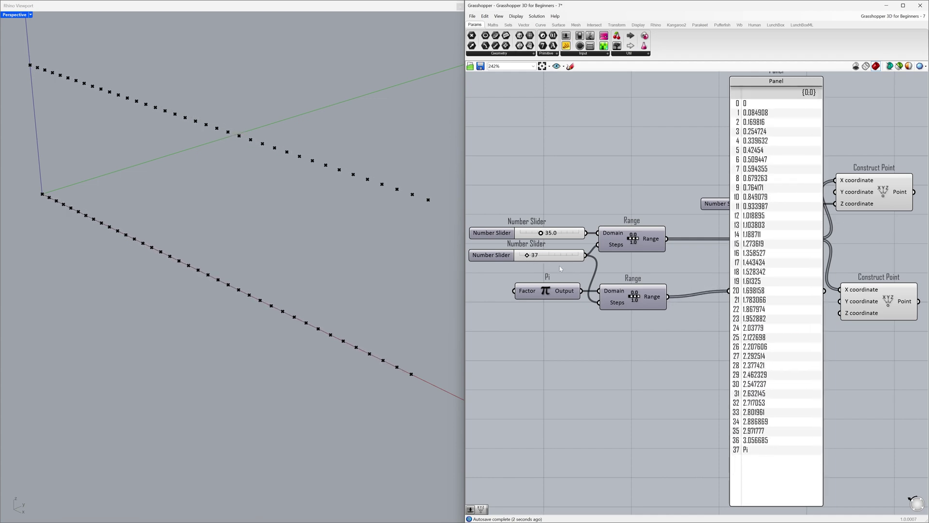
pyautogui.moveTo(619, 291)
pyautogui.moveTo(765, 302); pyautogui.dragTo(817, 307)
pyautogui.click(752, 312)
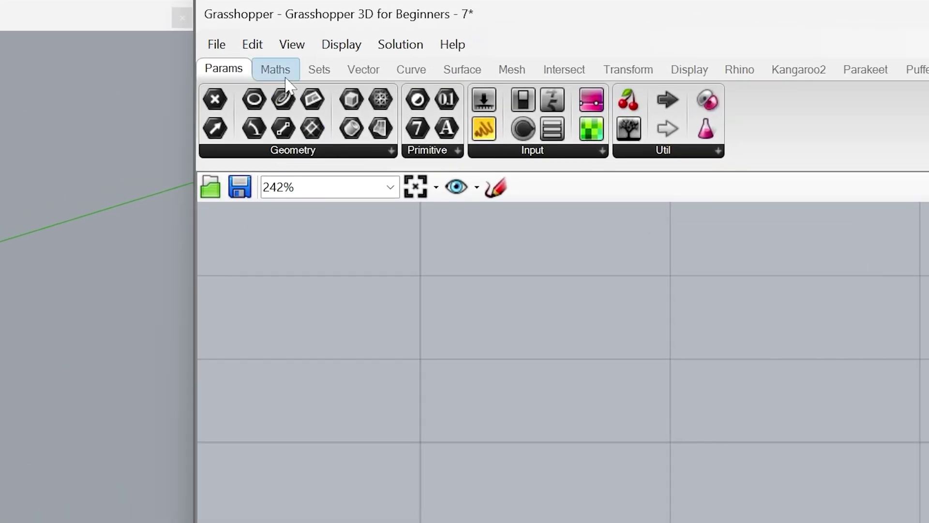
# Insert a Sine component after the second Range and connect its result to the panel and the lower Construct Point's Y coordinate
pyautogui.click(285, 76)
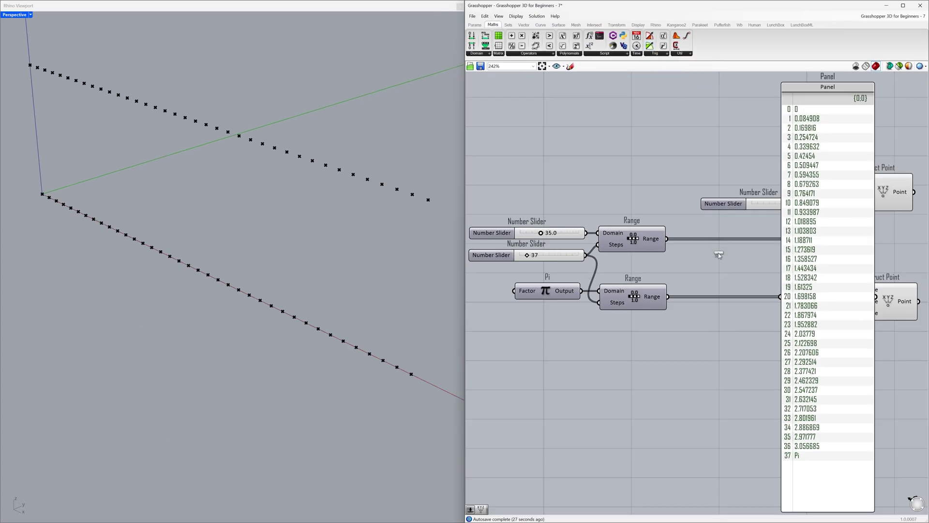
pyautogui.moveTo(723, 322); pyautogui.dragTo(720, 321)
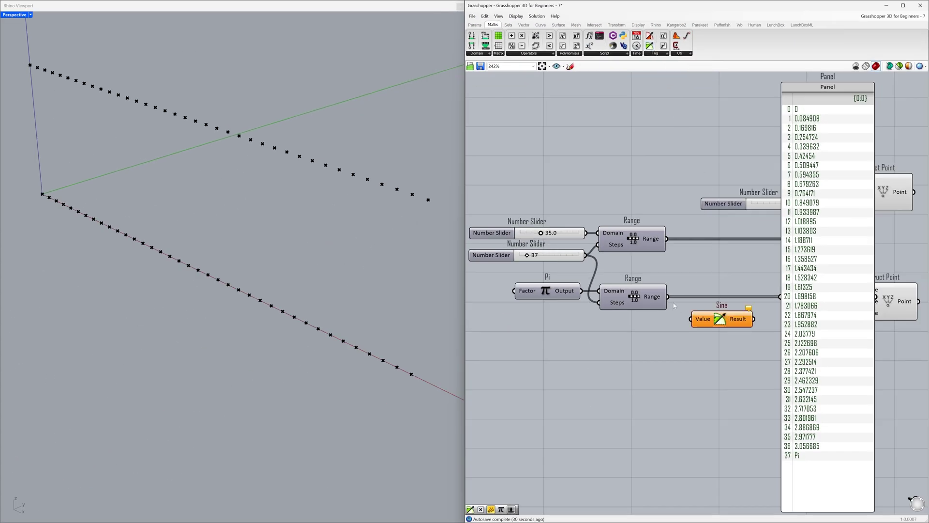
pyautogui.moveTo(668, 297); pyautogui.dragTo(778, 298)
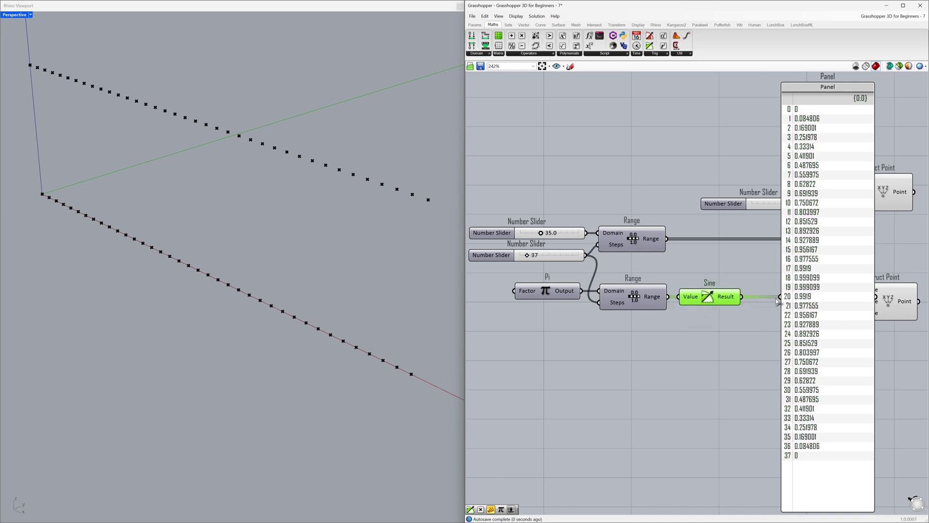
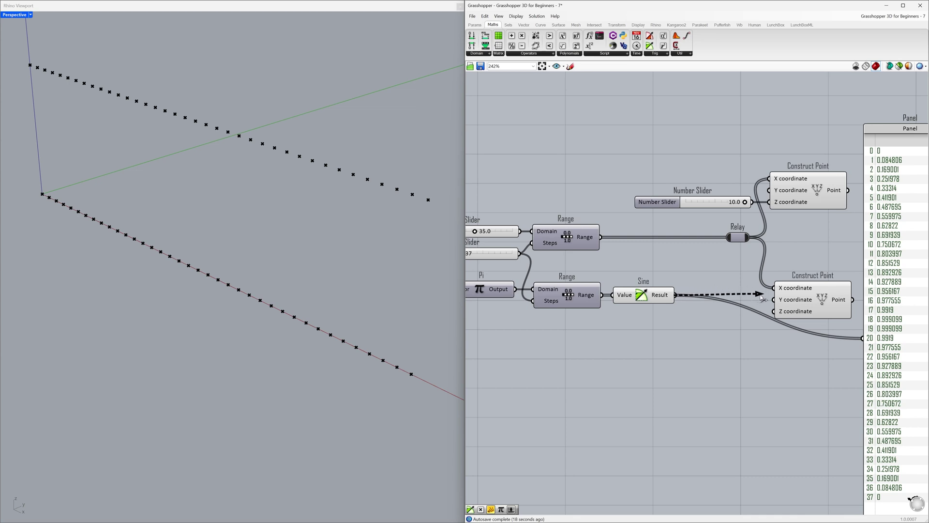
pyautogui.click(801, 300)
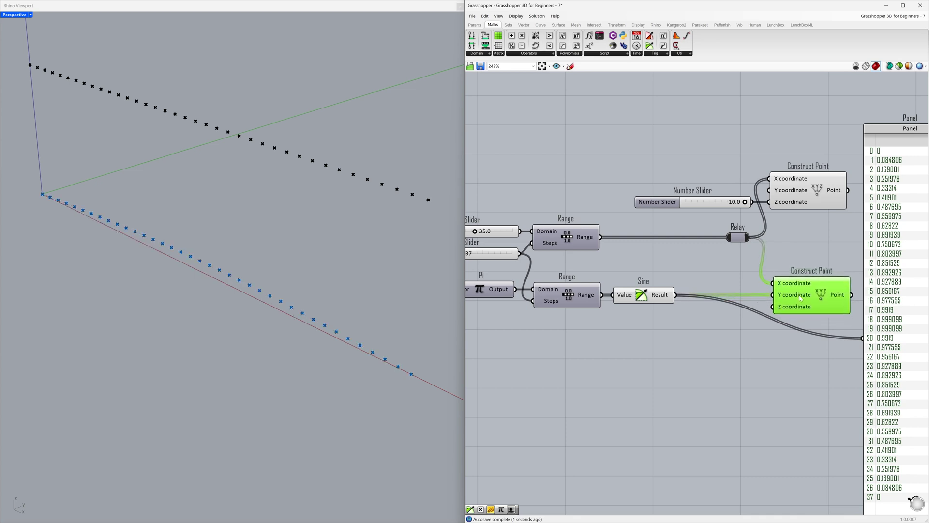
pyautogui.click(693, 329)
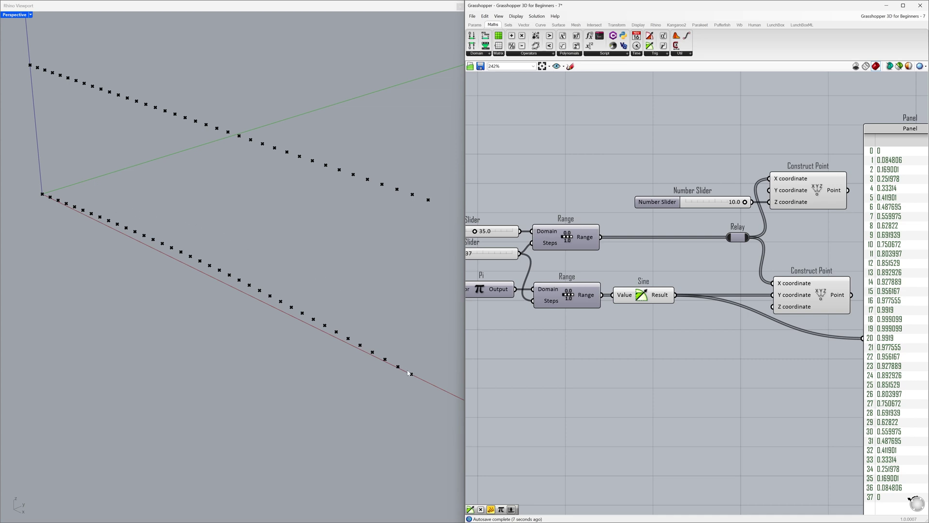
# Create a number slider from 0 to 20.0, set it to 12.3, and connect it to Pi's Factor input
pyautogui.moveTo(496, 331); pyautogui.dragTo(642, 318, button='right')
pyautogui.doubleClick(525, 285)
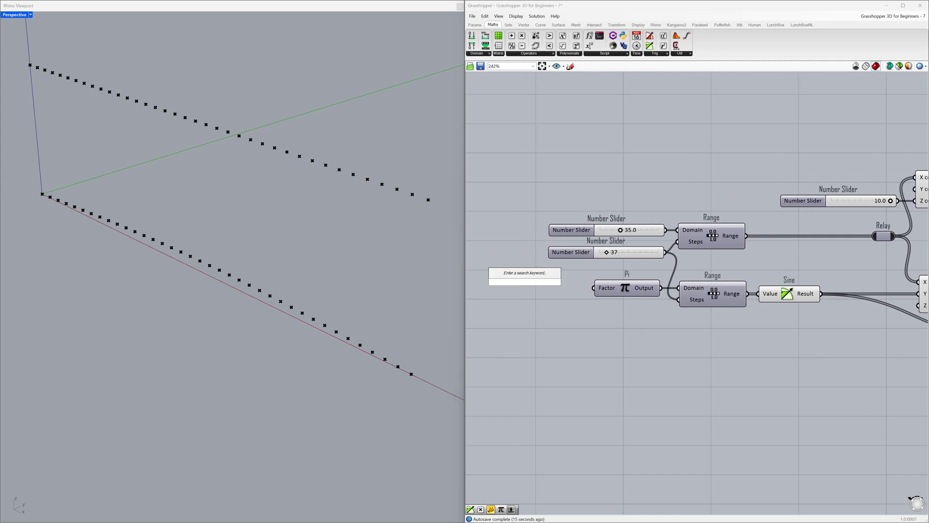
pyautogui.write('0<20.0')
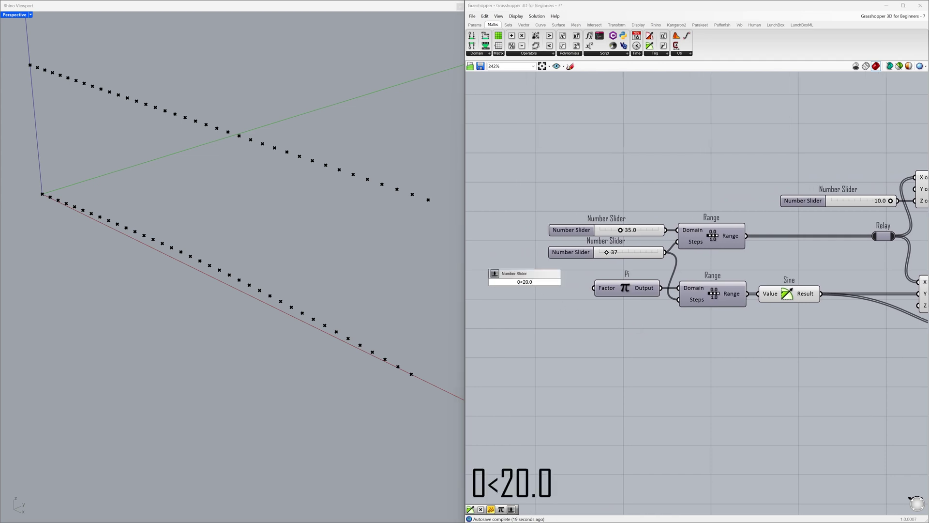
pyautogui.press('Return')
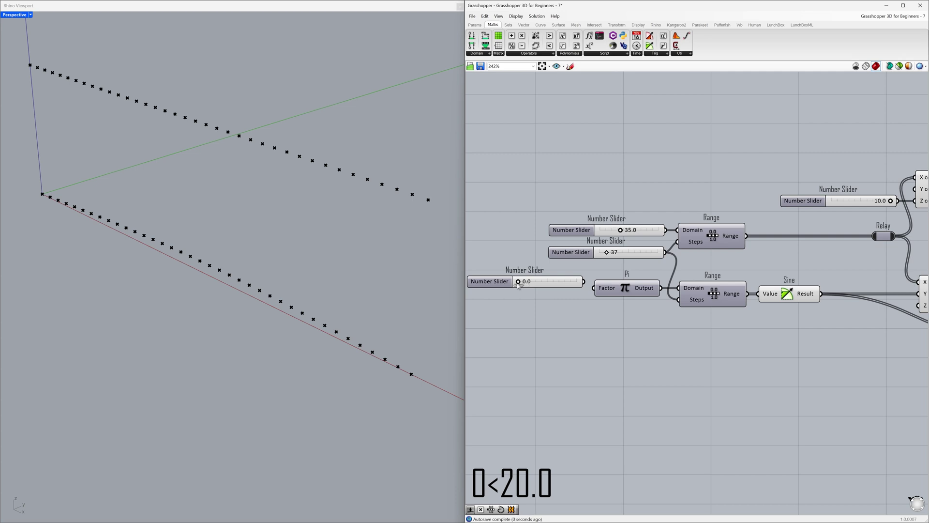
pyautogui.moveTo(518, 283)
pyautogui.mouseDown()
pyautogui.moveTo(582, 296)
pyautogui.moveTo(524, 297)
pyautogui.mouseUp()
pyautogui.moveTo(584, 281)
pyautogui.mouseDown()
pyautogui.moveTo(593, 288)
pyautogui.moveTo(533, 290)
pyautogui.moveTo(557, 291)
pyautogui.mouseUp()
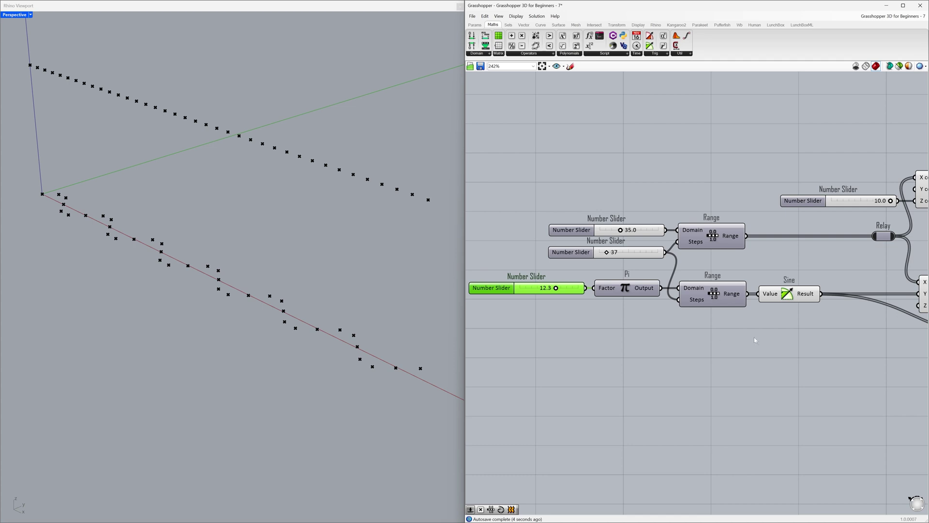
# Bring the panel beside the Sine component, examine the sine values in it, and delete the panel
pyautogui.scroll(-1, 770, 338)
pyautogui.moveTo(772, 342); pyautogui.dragTo(718, 309, button='right')
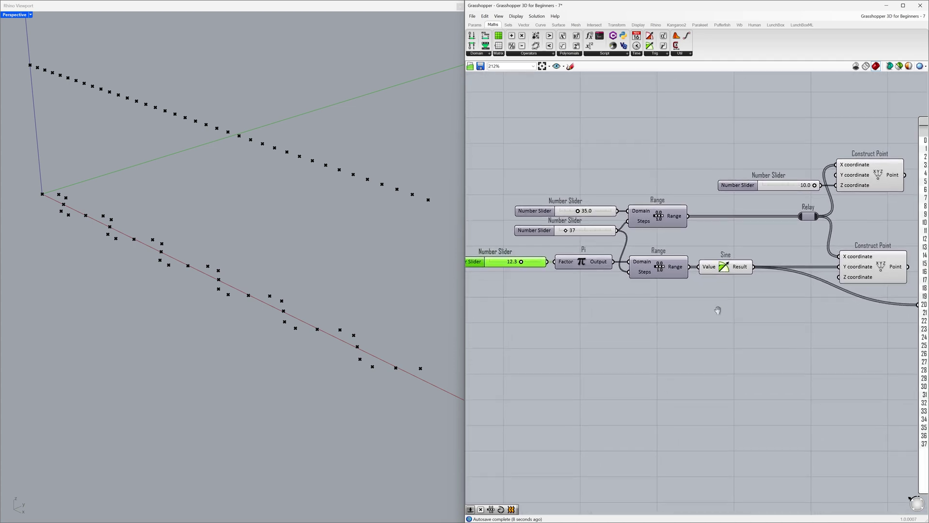
pyautogui.moveTo(919, 316); pyautogui.dragTo(767, 303)
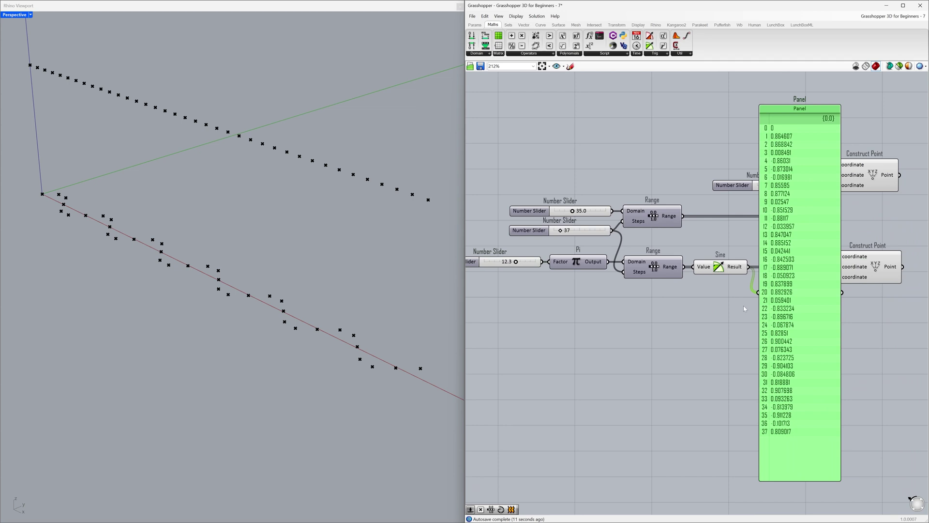
pyautogui.click(744, 308)
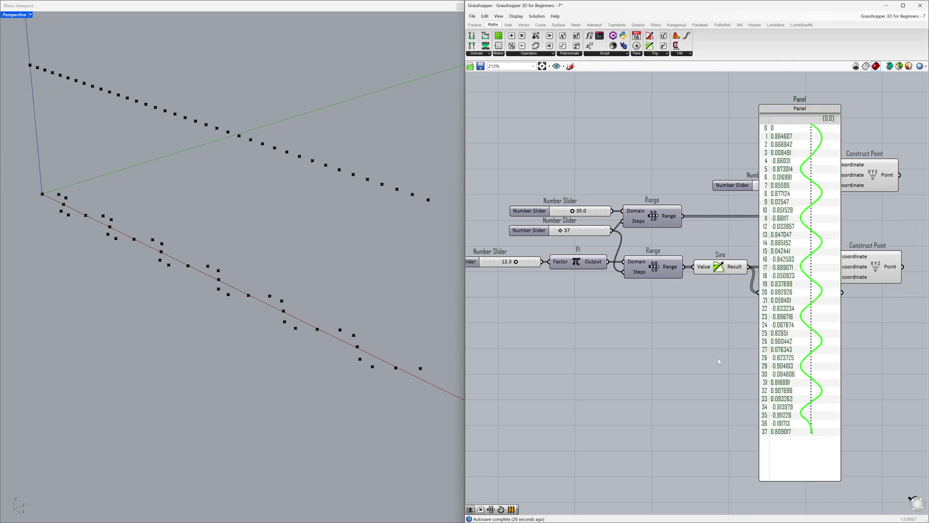
pyautogui.click(789, 327)
pyautogui.press('Delete')
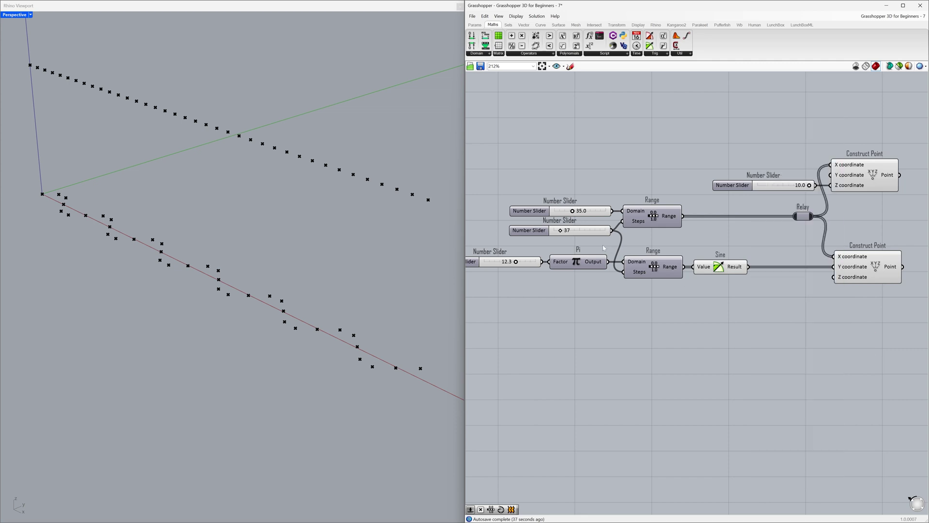
# Set the shared Steps slider to 136 and the Pi factor slider to 8.0
pyautogui.moveTo(561, 233); pyautogui.dragTo(579, 238)
pyautogui.moveTo(533, 258); pyautogui.dragTo(550, 259, button='right')
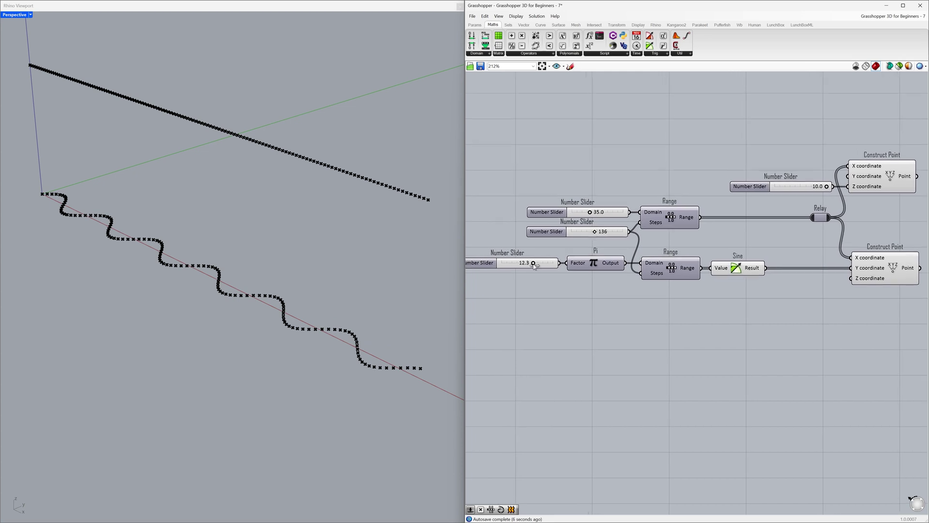
pyautogui.moveTo(534, 264); pyautogui.dragTo(523, 266)
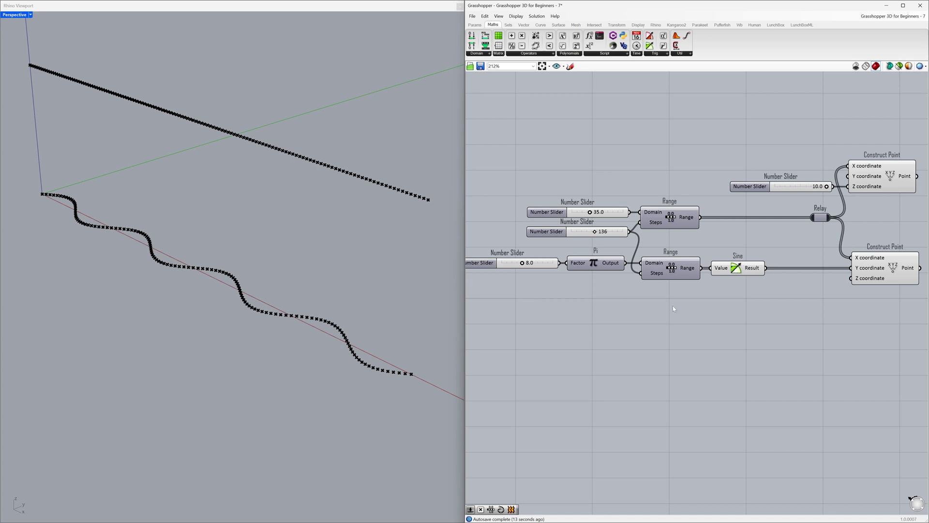
# Insert a Multiplication component between Sine and the lower Construct Point, routing the Sine result through A to the Y coordinate
pyautogui.moveTo(754, 270)
pyautogui.moveTo(722, 164); pyautogui.dragTo(812, 284)
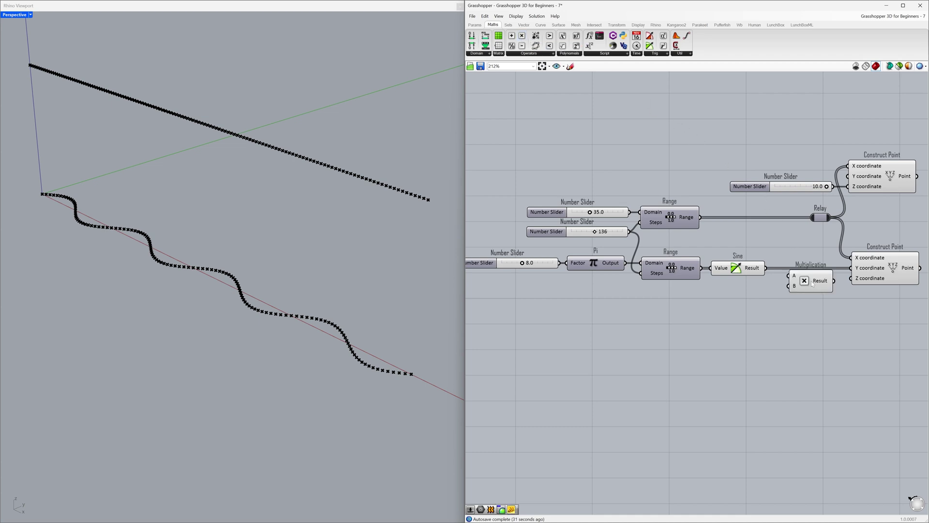
pyautogui.scroll(4, 780, 279)
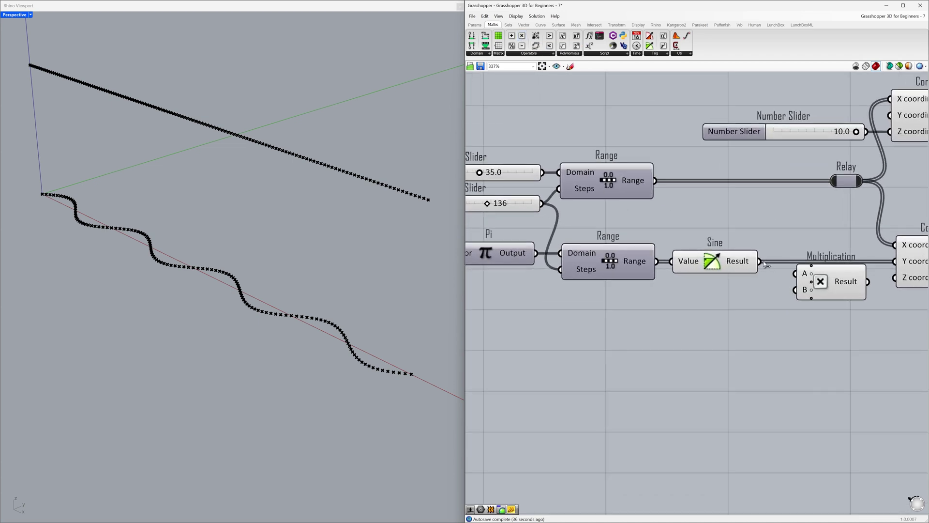
pyautogui.moveTo(759, 261); pyautogui.dragTo(892, 265)
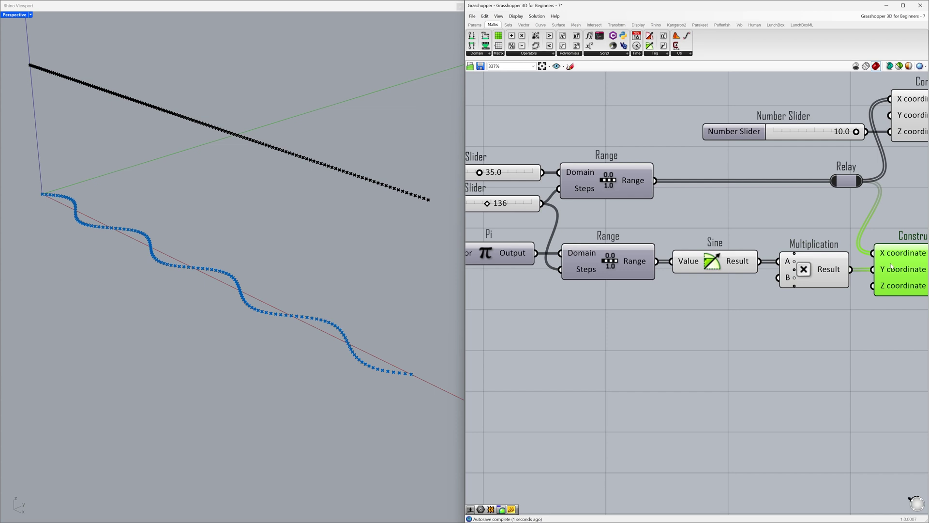
pyautogui.moveTo(844, 308); pyautogui.dragTo(746, 308, button='right')
pyautogui.click(746, 308)
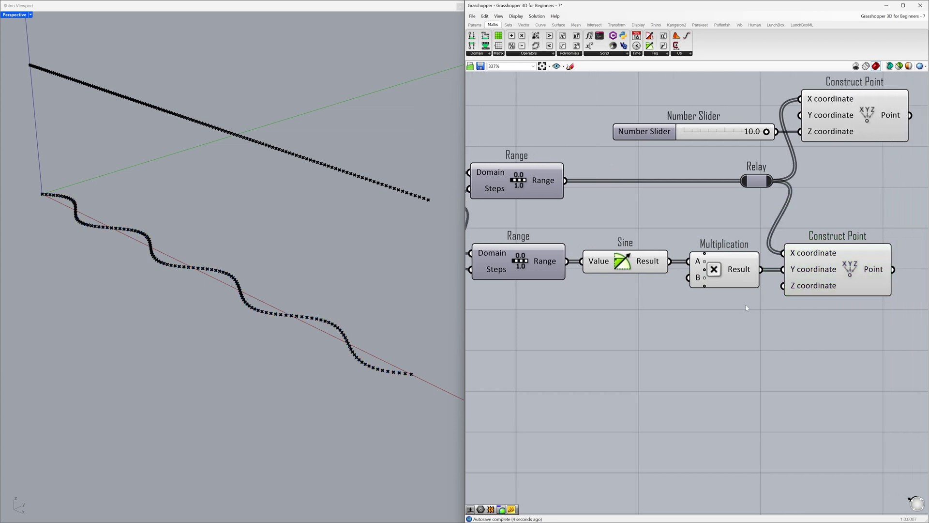
# Create a number slider from 0 to 4.00, set it to 1.50, and connect it to the Multiplication's B input
pyautogui.doubleClick(611, 308)
pyautogui.write('0<4.00')
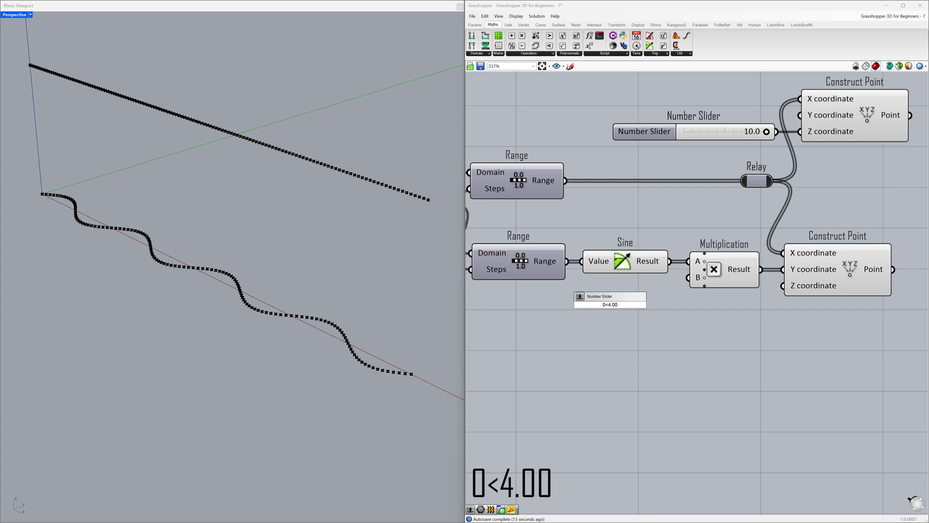
pyautogui.press('Return')
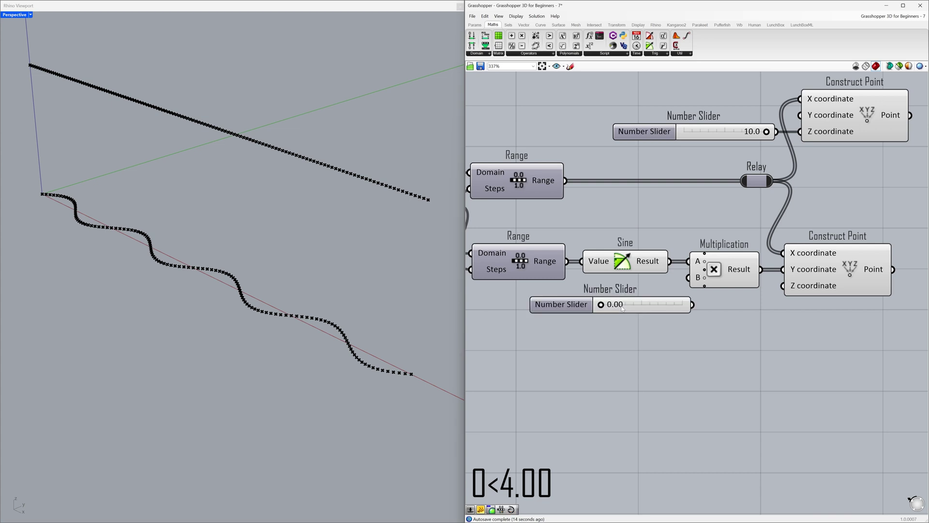
pyautogui.moveTo(600, 304); pyautogui.dragTo(609, 325)
pyautogui.moveTo(687, 304); pyautogui.dragTo(612, 308)
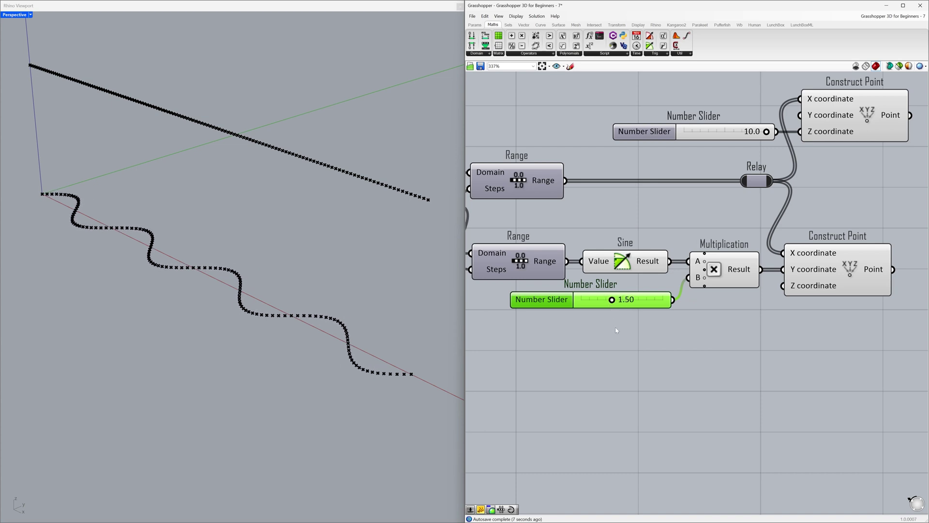
# Move the lower Construct Point slightly farther from the Multiplication component
pyautogui.click(616, 330)
pyautogui.scroll(-4, 616, 329)
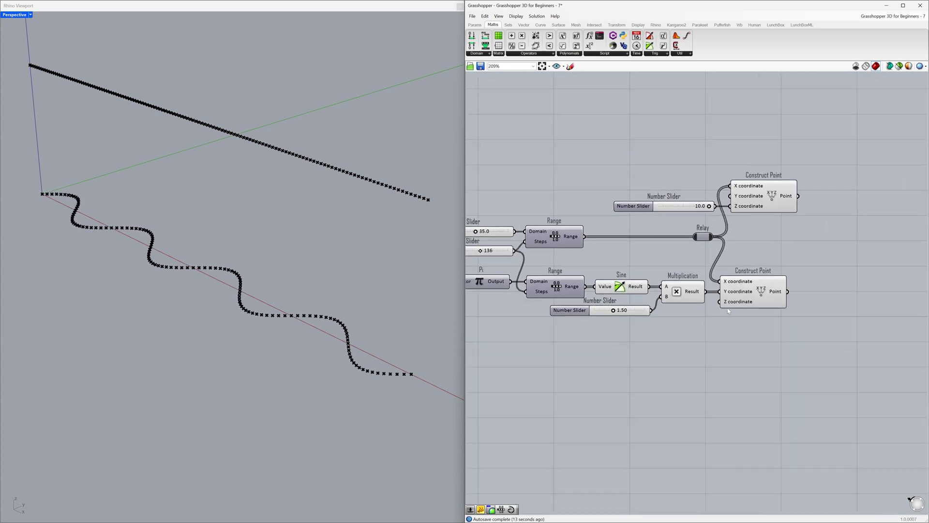
pyautogui.moveTo(747, 296); pyautogui.dragTo(761, 295)
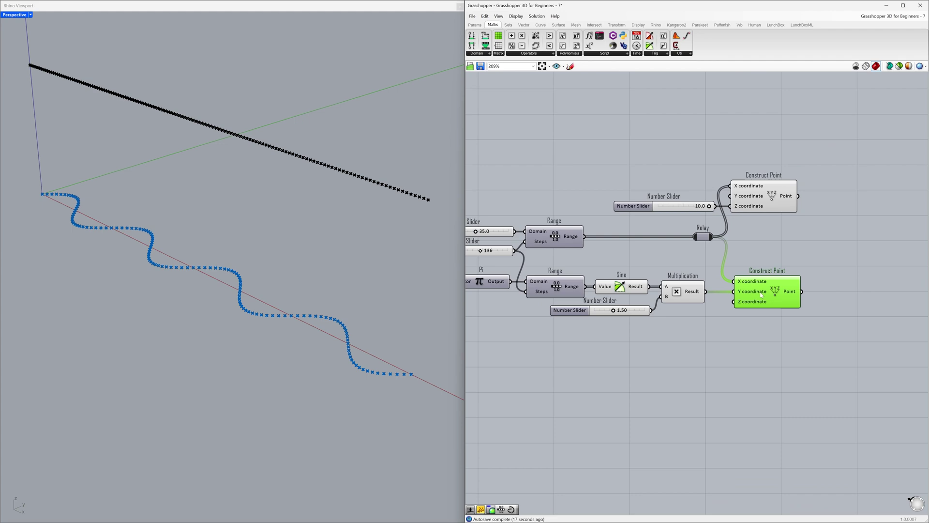
# Add an Interpolate component beside the upper Construct Point and connect that component's Point output to Vertices
pyautogui.click(802, 267)
pyautogui.moveTo(802, 267); pyautogui.dragTo(702, 226, button='right')
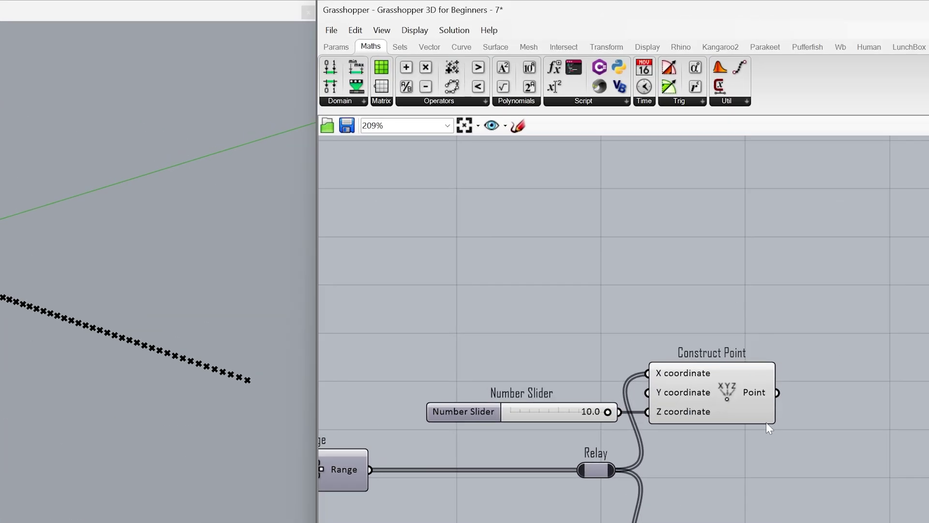
pyautogui.click(469, 50)
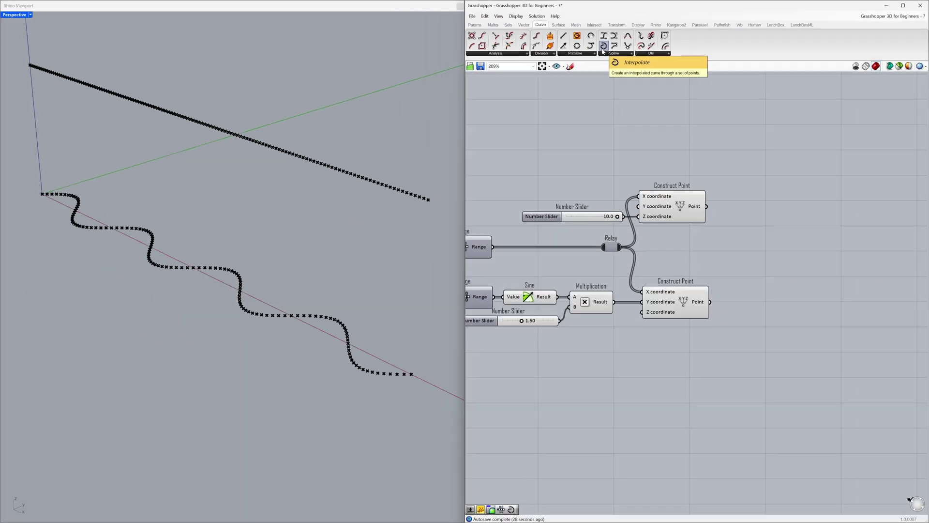
pyautogui.moveTo(557, 131); pyautogui.dragTo(928, 433)
pyautogui.moveTo(753, 150); pyautogui.dragTo(764, 216)
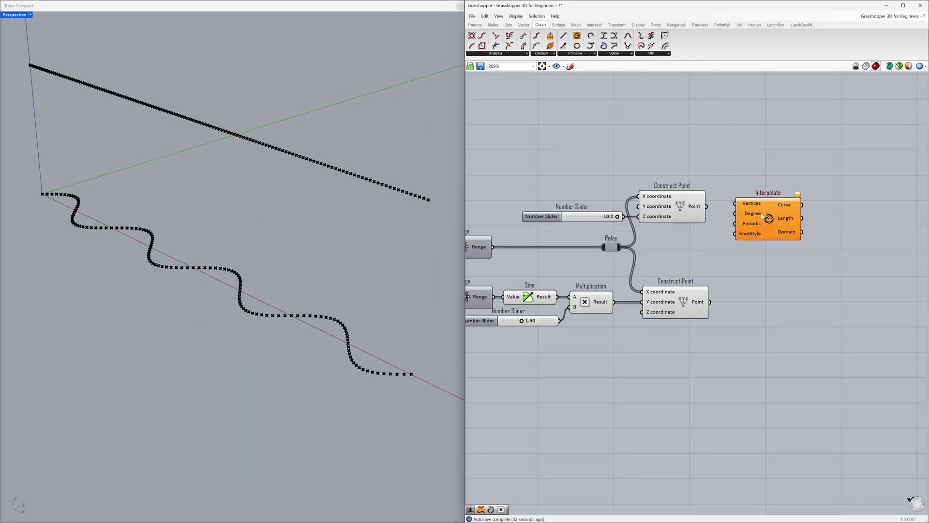
pyautogui.moveTo(707, 206); pyautogui.dragTo(744, 216)
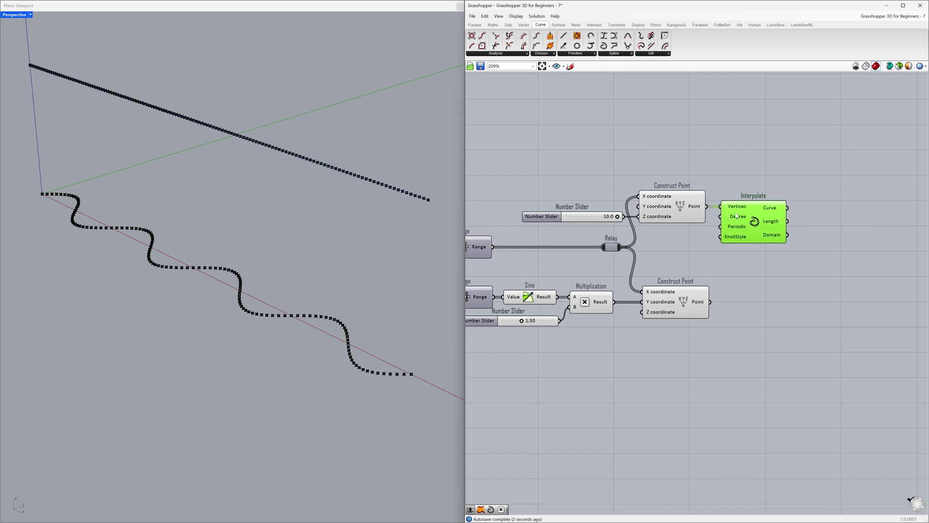
# Disable the preview of the upper Construct Point
pyautogui.click(680, 206)
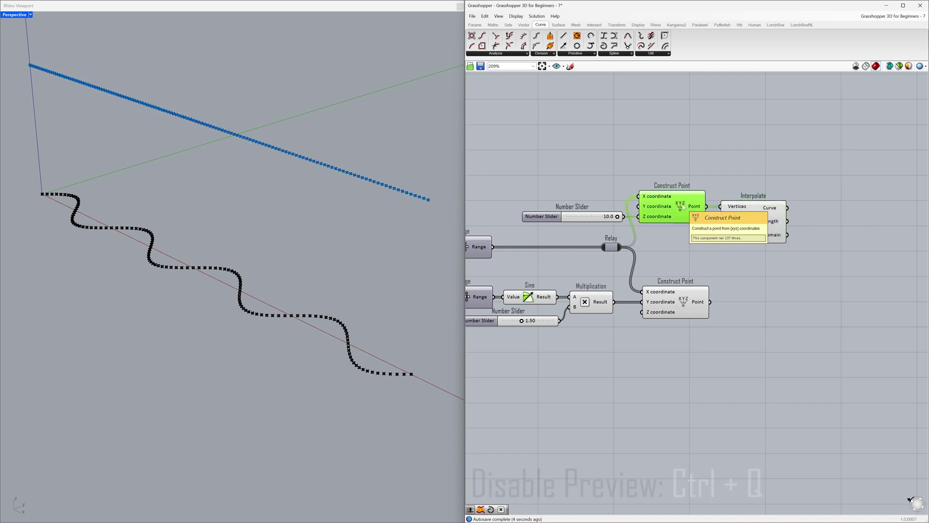
pyautogui.hotkey('ctrl', 'q')
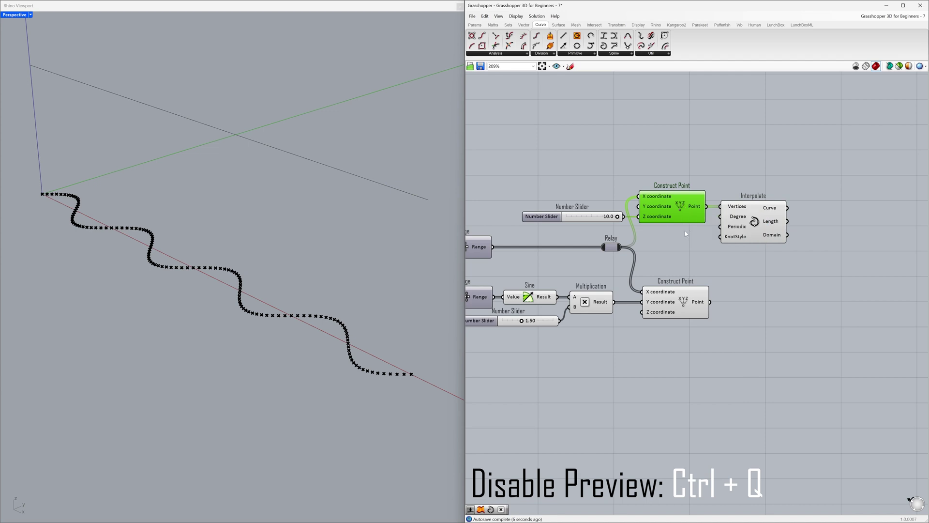
pyautogui.click(639, 236)
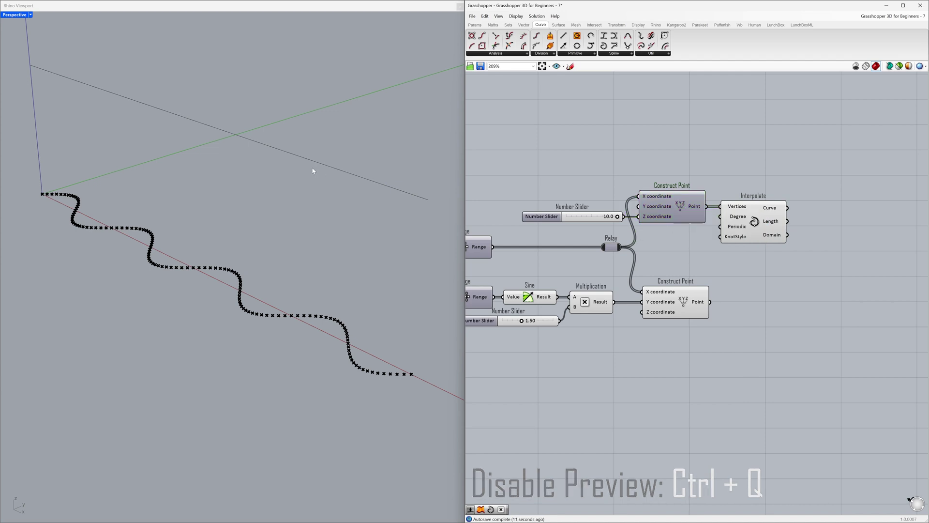
# Duplicate the Interpolate component, place the copy beside the lower Construct Point, and feed that component's Point output into its Vertices
pyautogui.click(753, 223)
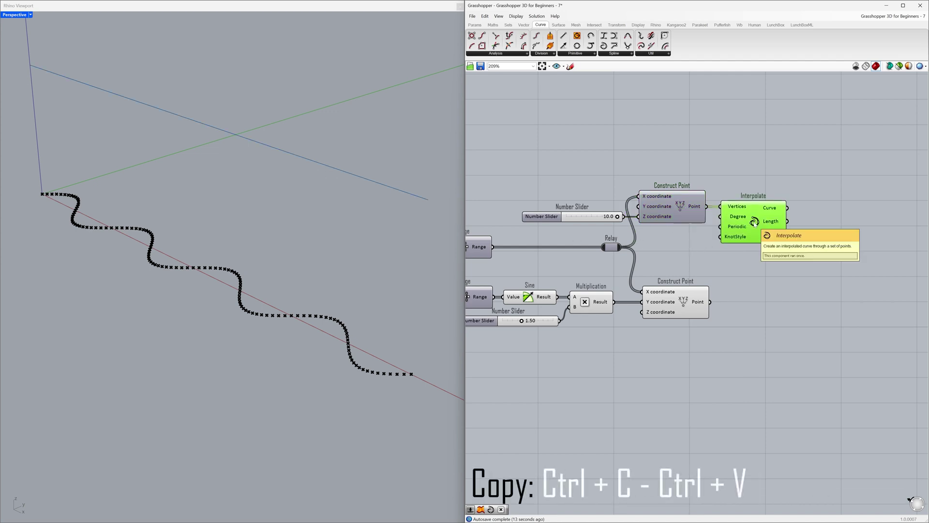
pyautogui.hotkey('ctrl', 'c')
pyautogui.hotkey('ctrl', 'v')
pyautogui.moveTo(754, 224); pyautogui.dragTo(770, 309)
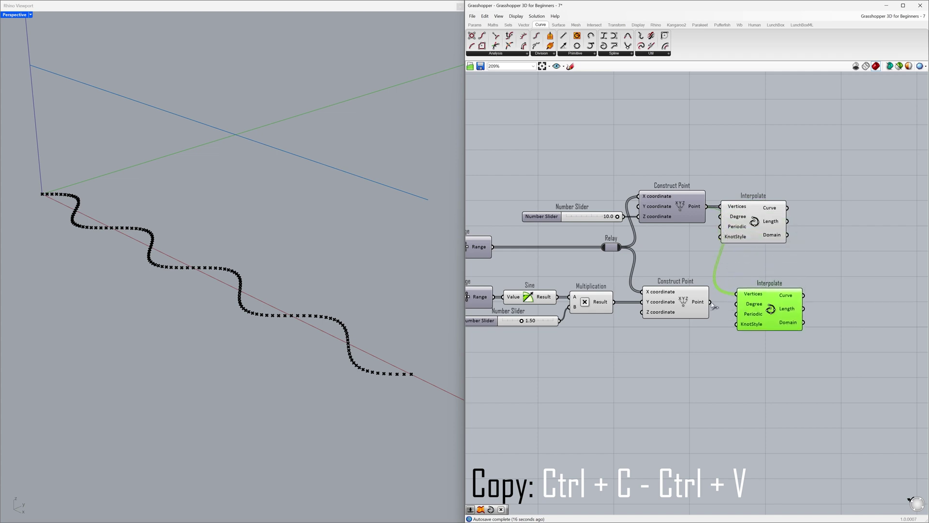
pyautogui.moveTo(710, 302); pyautogui.dragTo(752, 307)
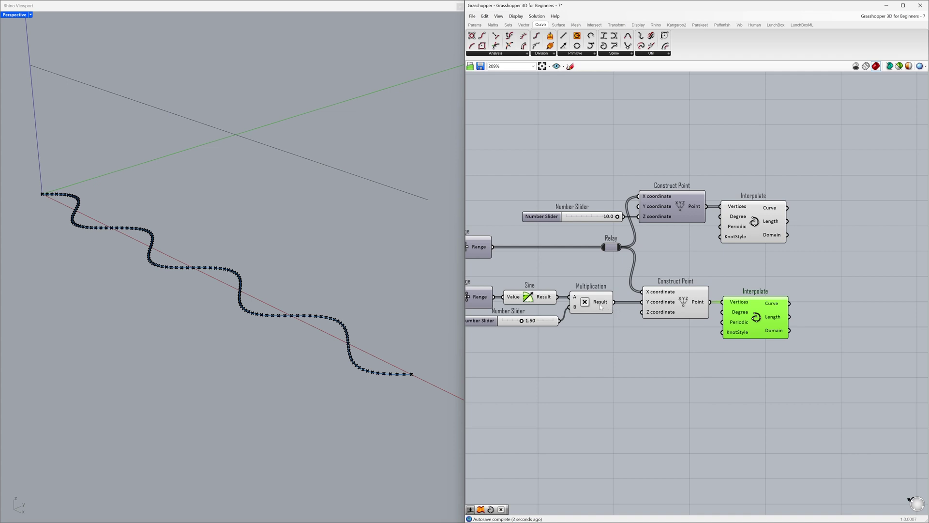
# Set the shared Steps slider to 254
pyautogui.moveTo(492, 286); pyautogui.dragTo(639, 289, button='right')
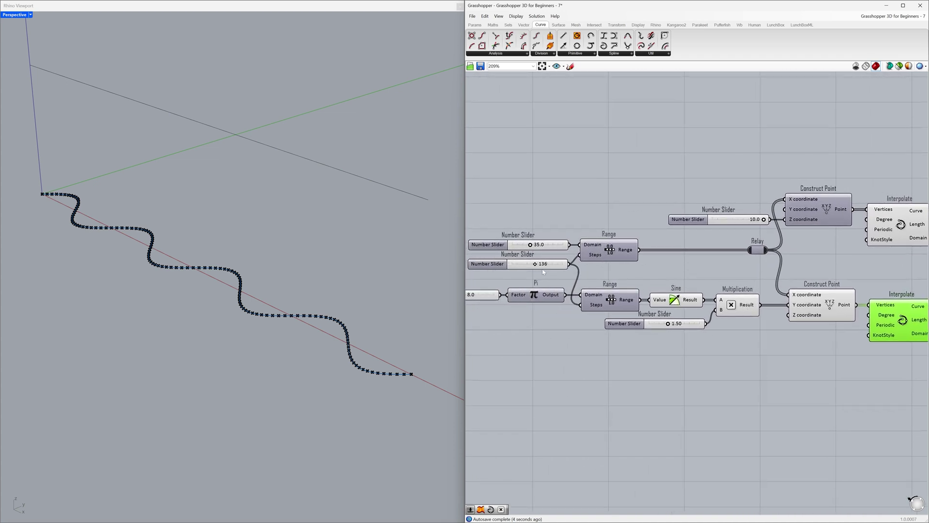
pyautogui.moveTo(535, 264); pyautogui.dragTo(555, 265)
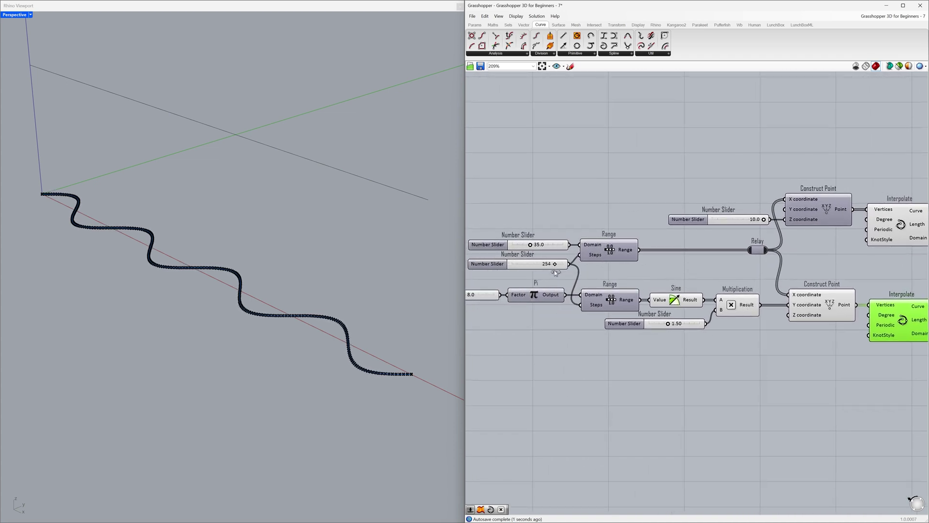
pyautogui.click(554, 278)
# Disable the preview of the lower Construct Point
pyautogui.click(814, 299)
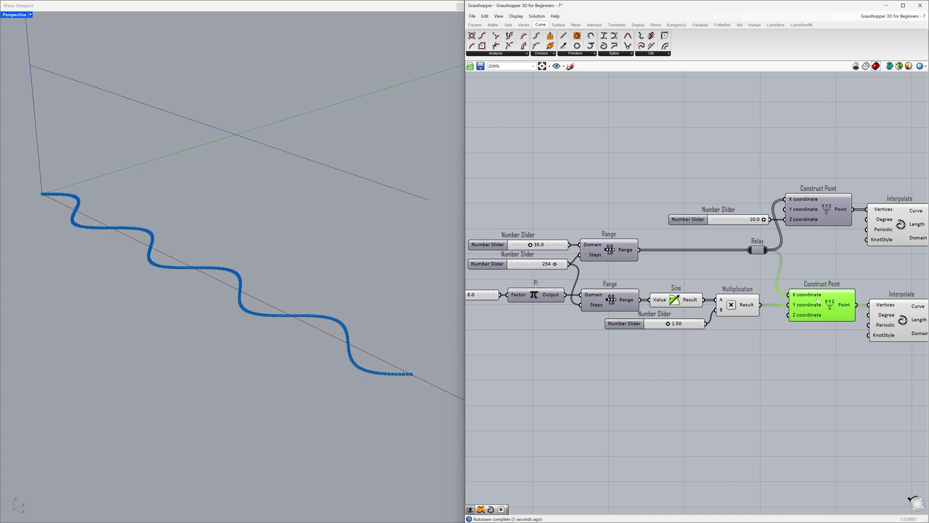
pyautogui.hotkey('ctrl', 'q')
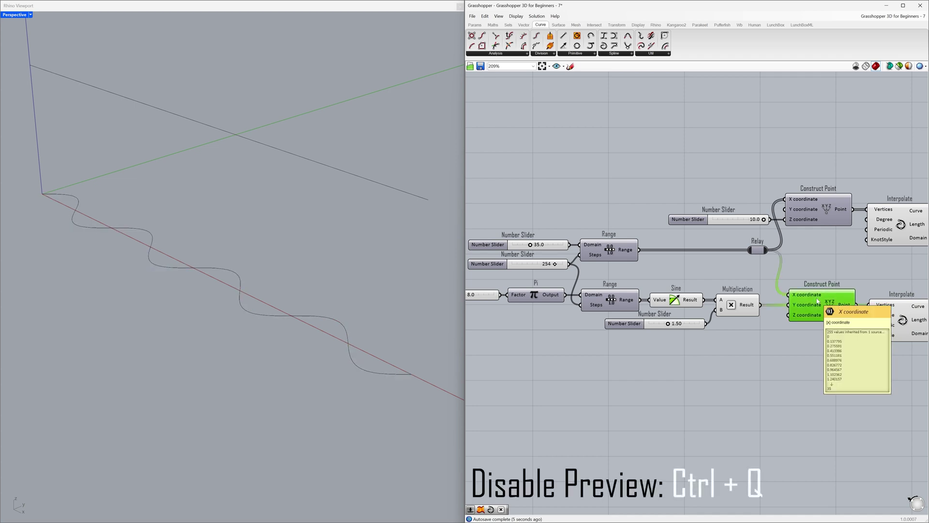
pyautogui.click(808, 275)
# Add a Ruled Surface with the upper interpolated curve as Curve A and the lower as Curve B, and disable both Interpolate previews
pyautogui.moveTo(848, 278); pyautogui.dragTo(647, 275, button='right')
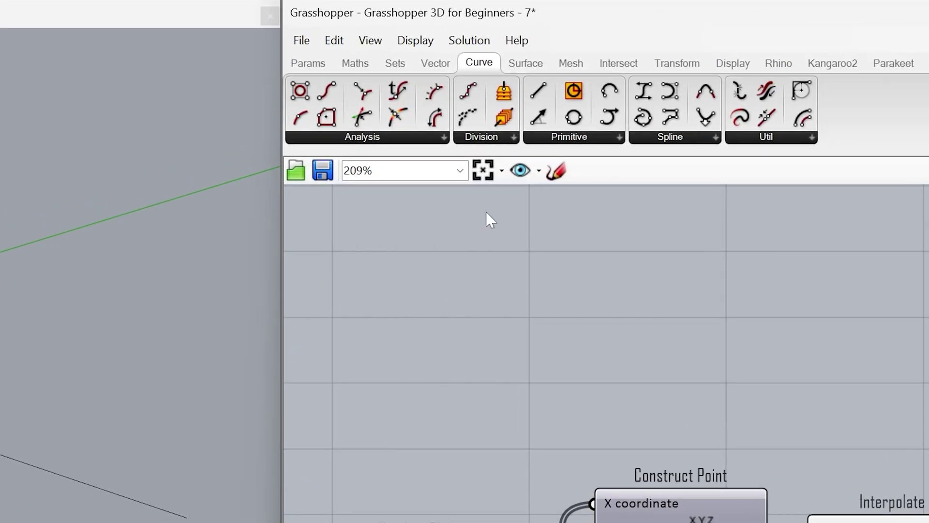
pyautogui.click(526, 63)
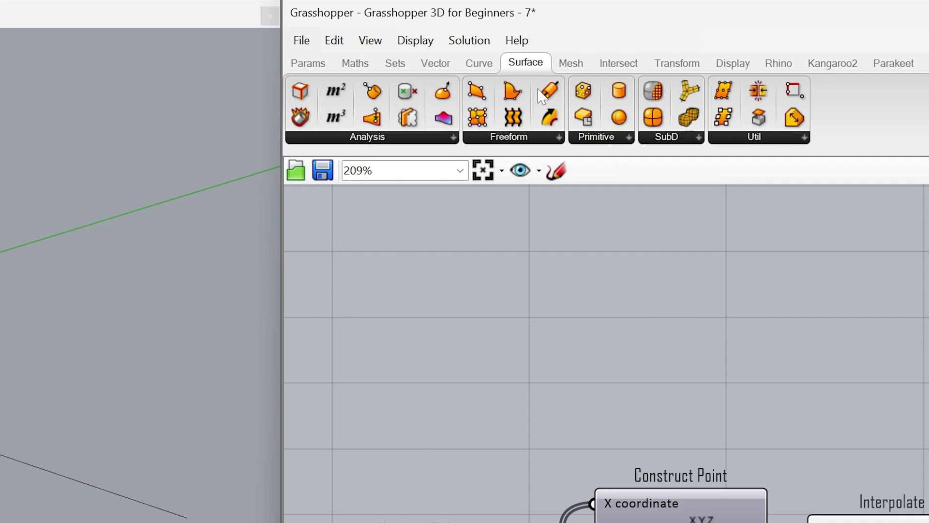
pyautogui.click(548, 136)
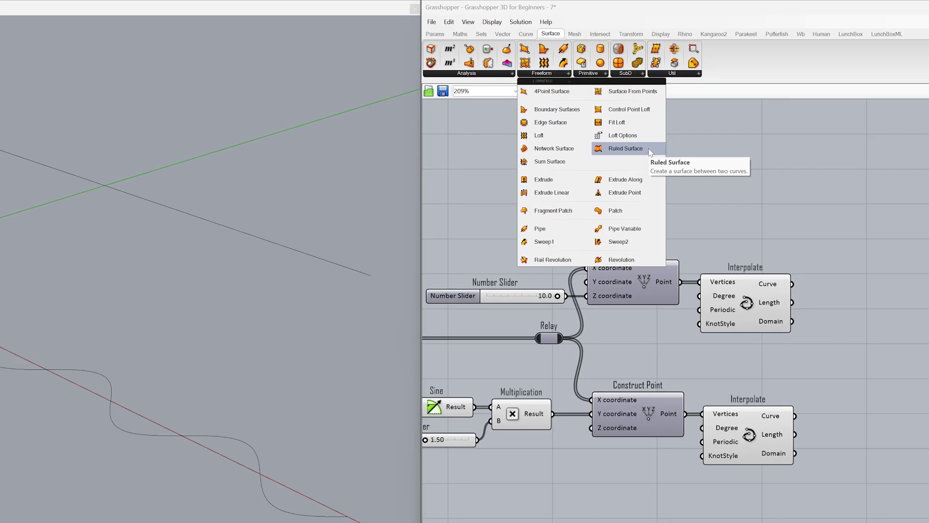
pyautogui.click(713, 284)
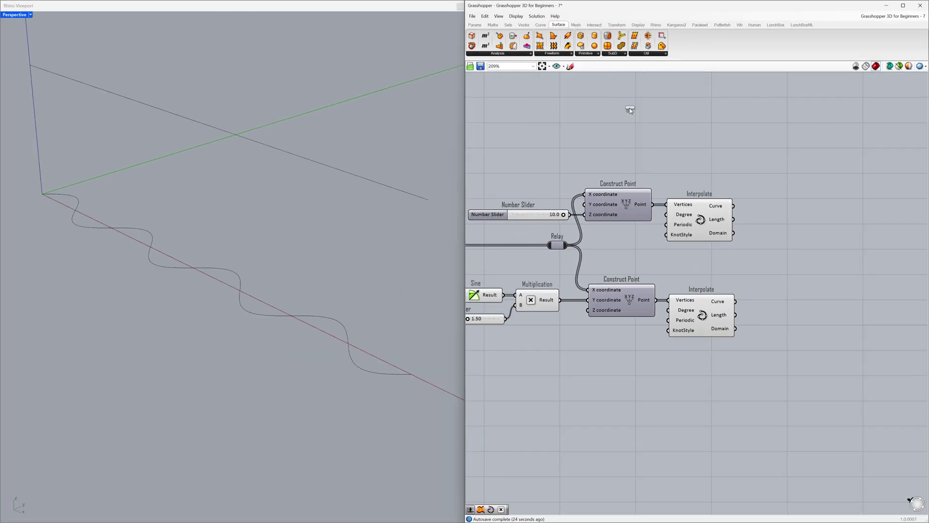
pyautogui.click(793, 264)
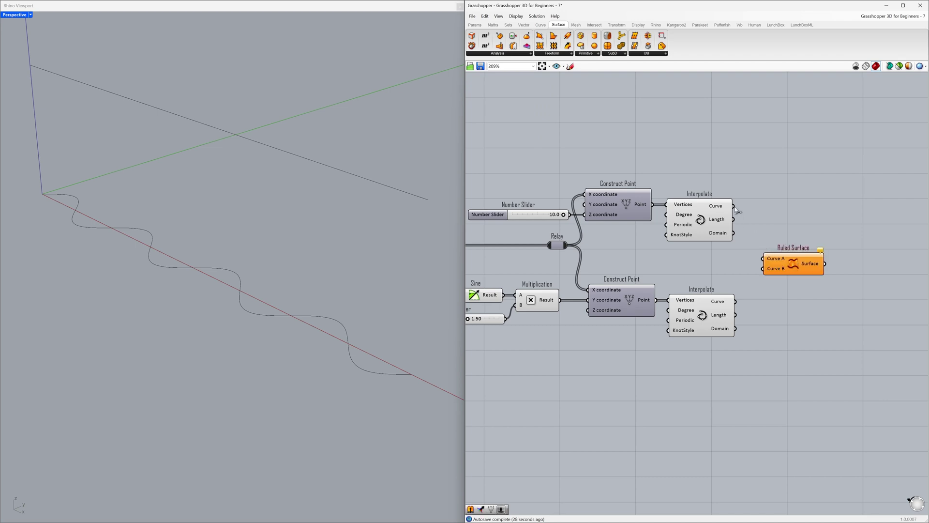
pyautogui.moveTo(734, 206); pyautogui.dragTo(763, 261)
pyautogui.moveTo(737, 302); pyautogui.dragTo(781, 270)
pyautogui.click(777, 292)
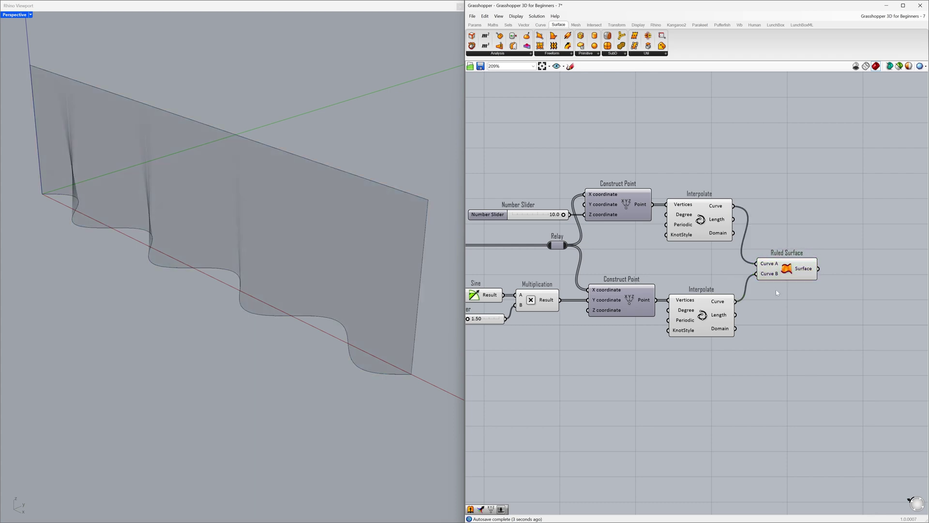
pyautogui.click(708, 306)
pyautogui.keyDown('shift'); pyautogui.click(706, 227); pyautogui.keyUp('shift')
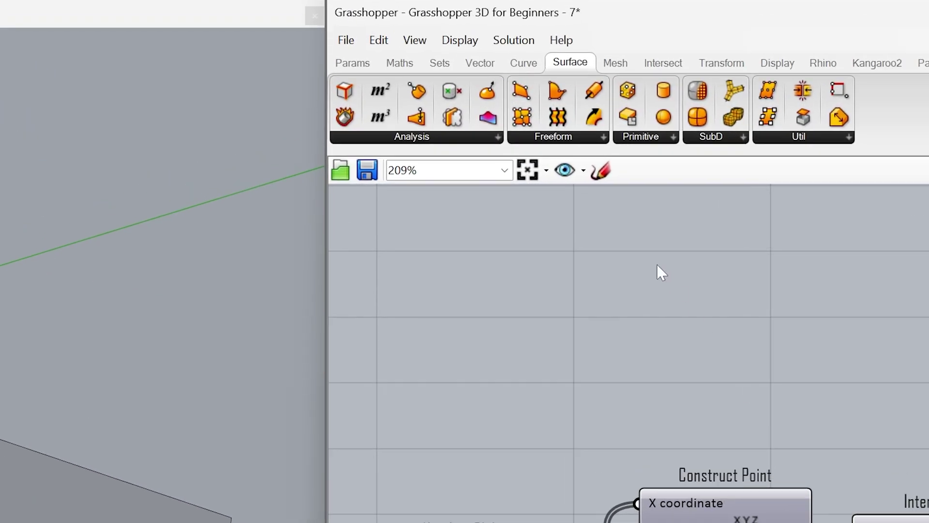
# Add an Extrude component after the Ruled Surface and connect the Surface output to its Base input
pyautogui.click(584, 137)
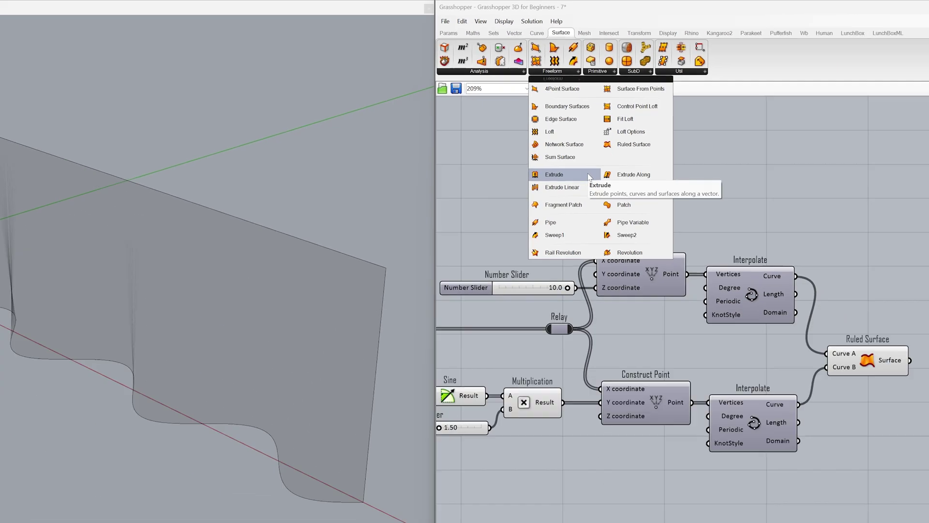
pyautogui.click(621, 333)
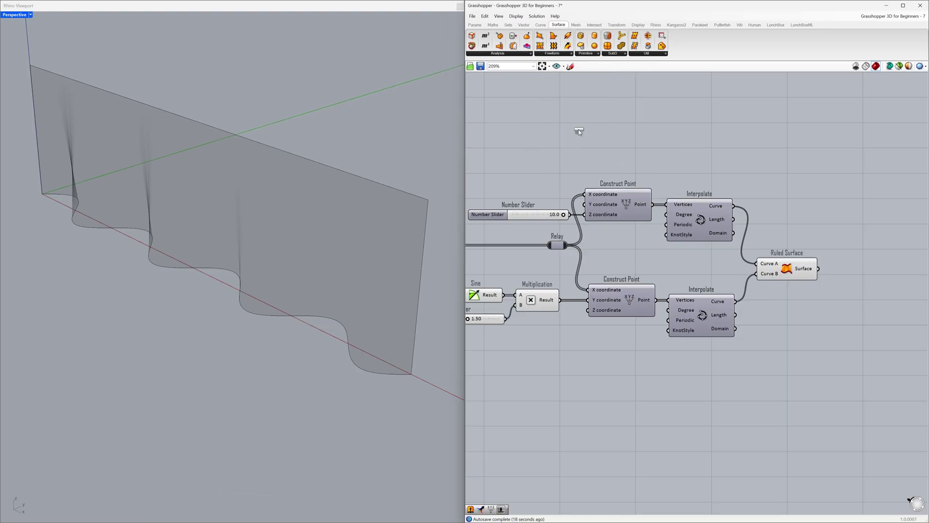
pyautogui.click(875, 274)
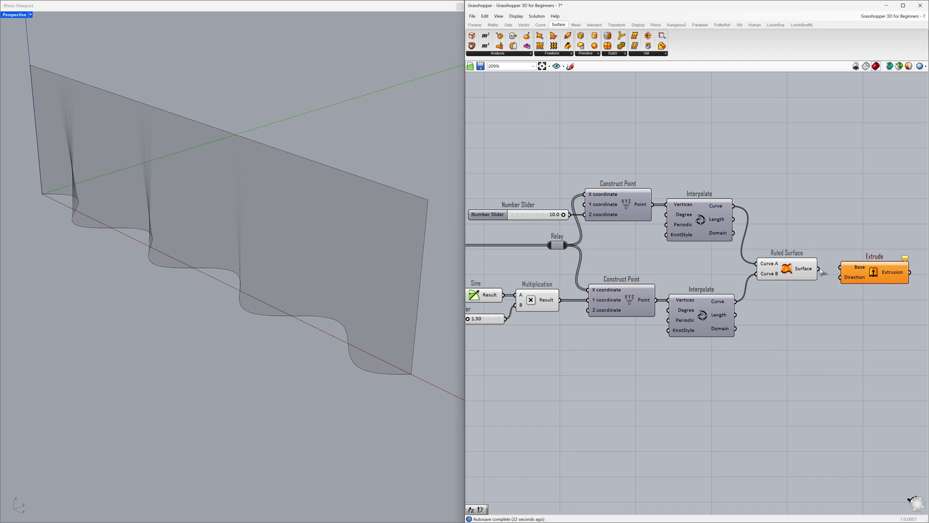
pyautogui.moveTo(820, 270); pyautogui.dragTo(861, 276)
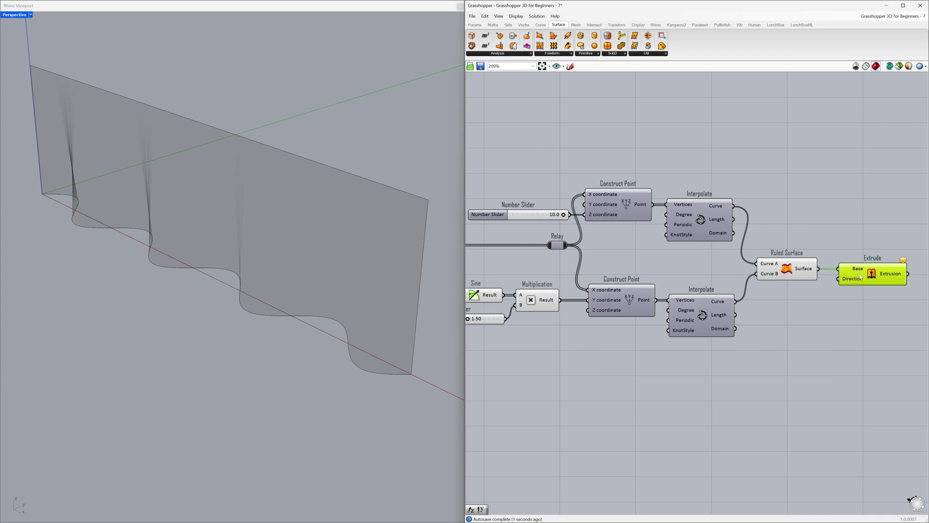
pyautogui.click(832, 297)
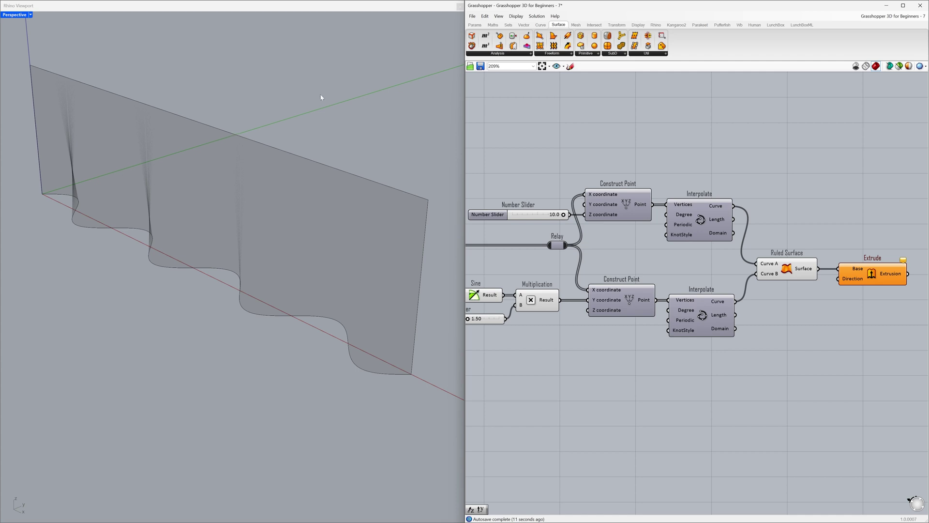
# Add a Unit Y vector below the Ruled Surface and connect its Unit vector output to the Extrude's Direction
pyautogui.click(532, 27)
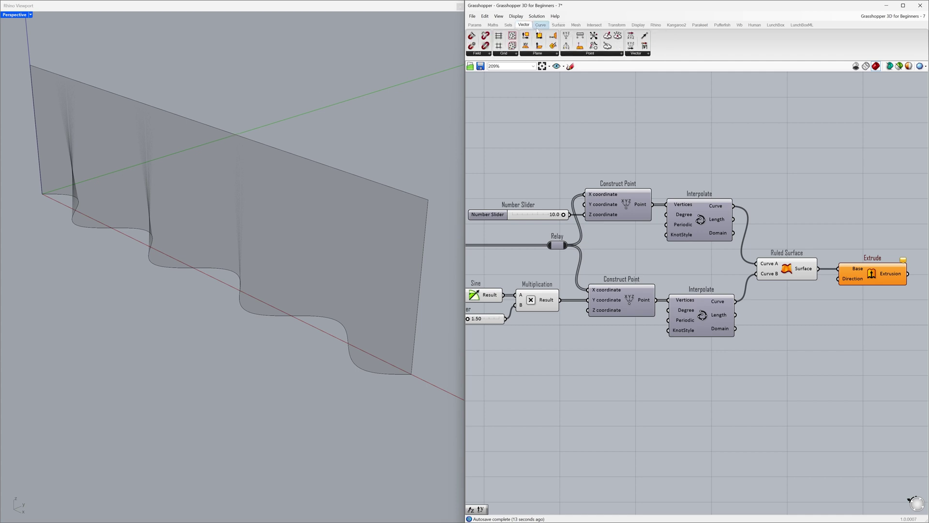
pyautogui.click(628, 56)
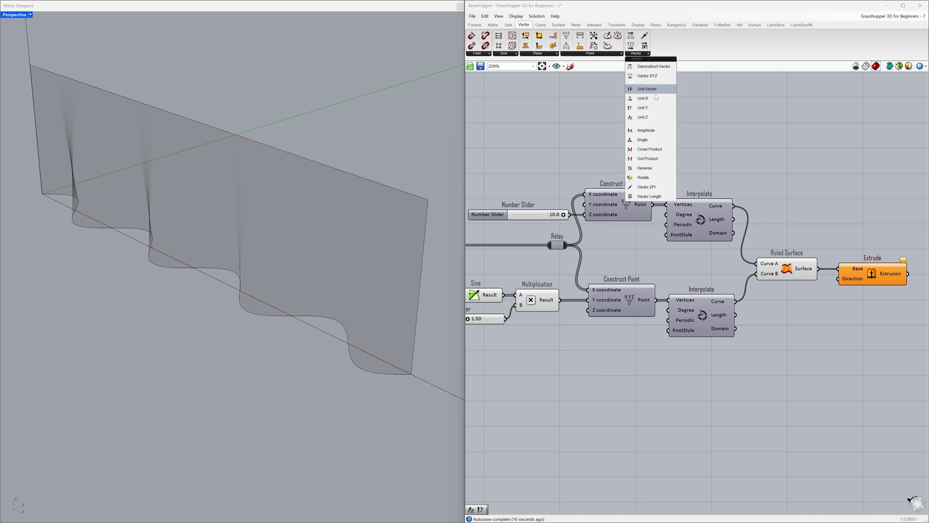
pyautogui.click(643, 107)
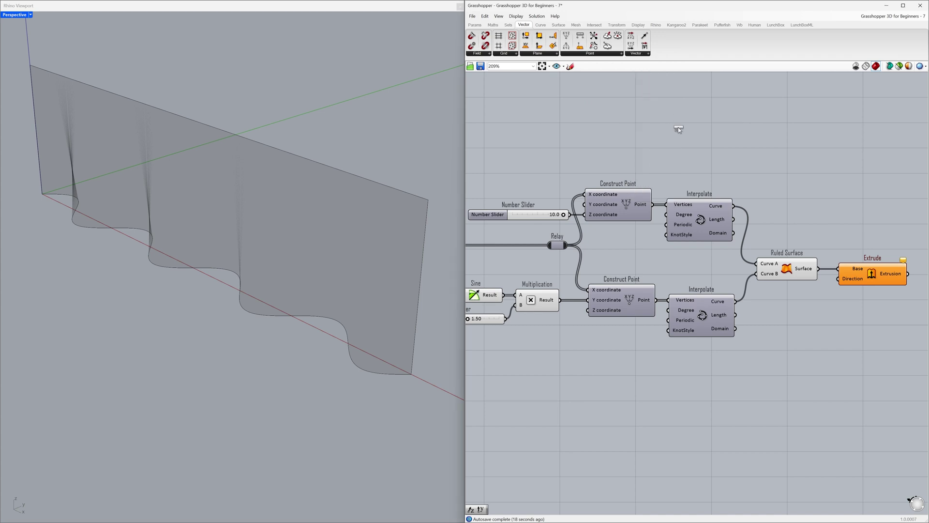
pyautogui.click(807, 326)
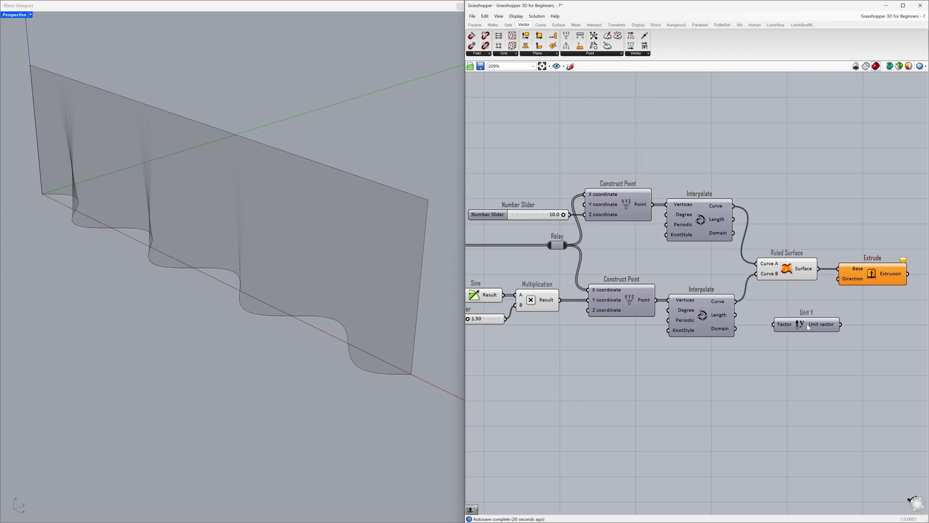
pyautogui.moveTo(843, 327); pyautogui.dragTo(838, 279)
pyautogui.moveTo(810, 324); pyautogui.dragTo(808, 354)
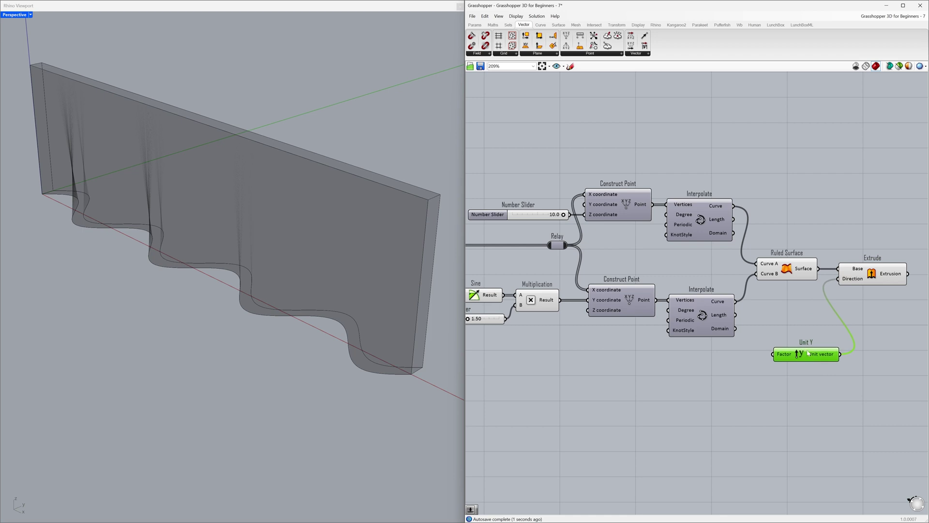
pyautogui.click(791, 314)
# Disable the preview of the Ruled Surface component
pyautogui.click(786, 269)
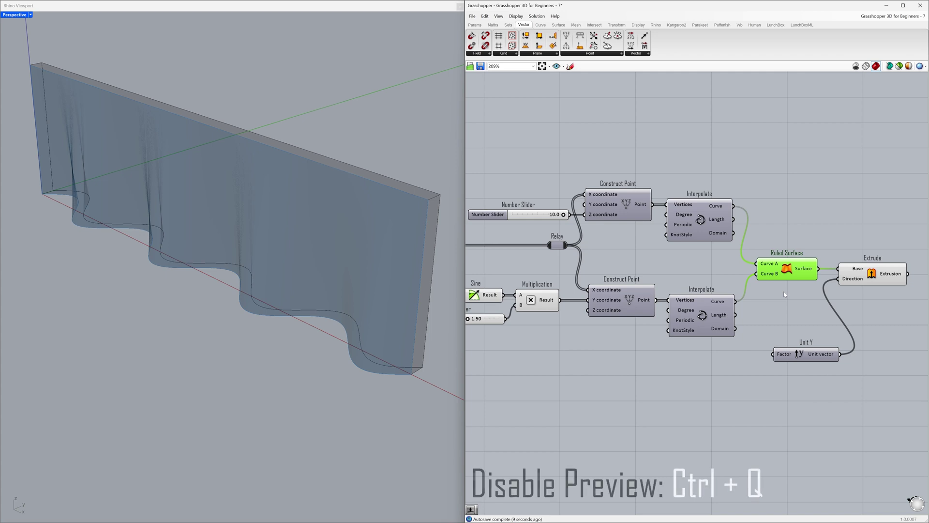
pyautogui.hotkey('ctrl', 'q')
pyautogui.click(784, 293)
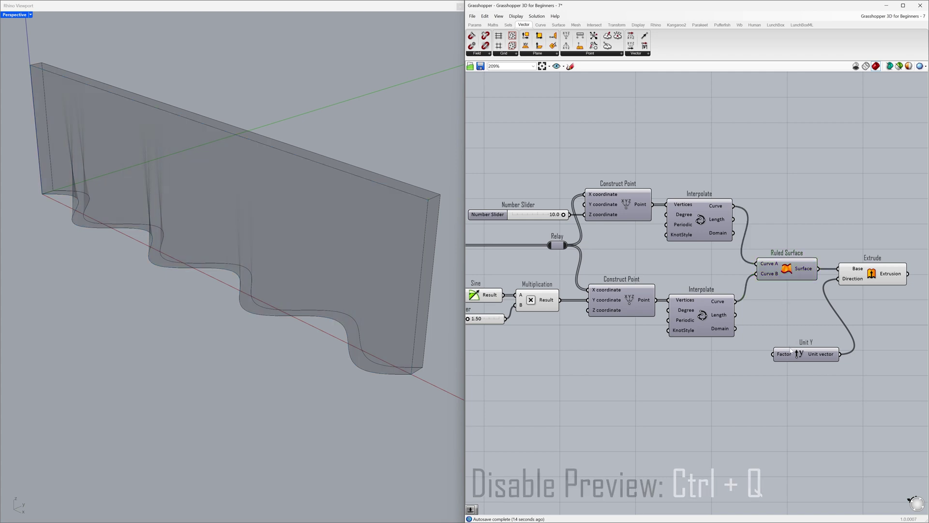
# Duplicate the sine amplitude slider, connect the copy to the Unit Y component's Factor input, and set it to 0.35
pyautogui.moveTo(792, 354); pyautogui.dragTo(792, 362)
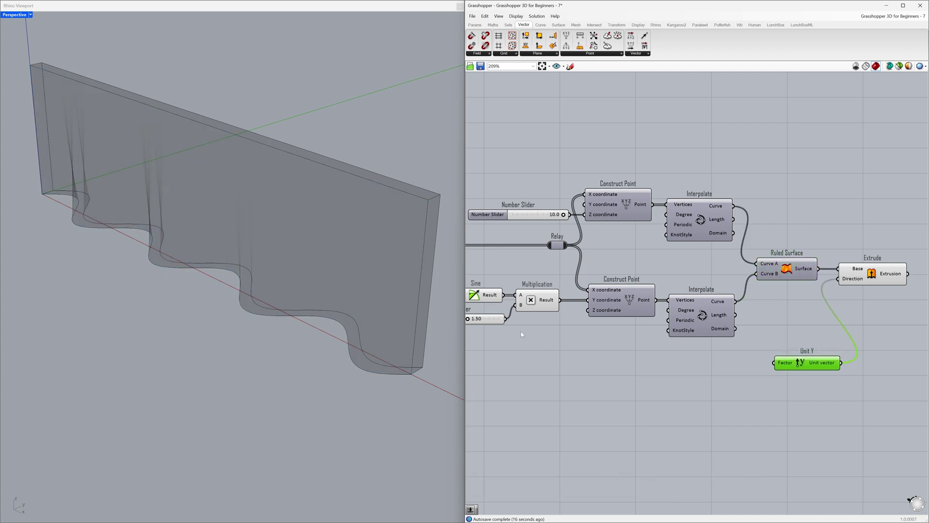
pyautogui.moveTo(495, 328); pyautogui.dragTo(514, 322, button='right')
pyautogui.click(508, 312)
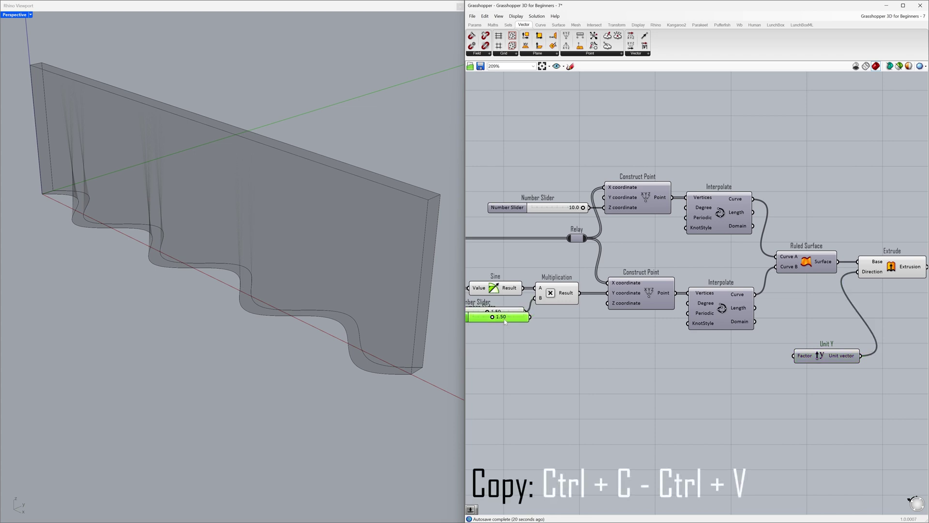
pyautogui.hotkey('ctrl', 'v')
pyautogui.moveTo(567, 339); pyautogui.dragTo(730, 359)
pyautogui.click(735, 366)
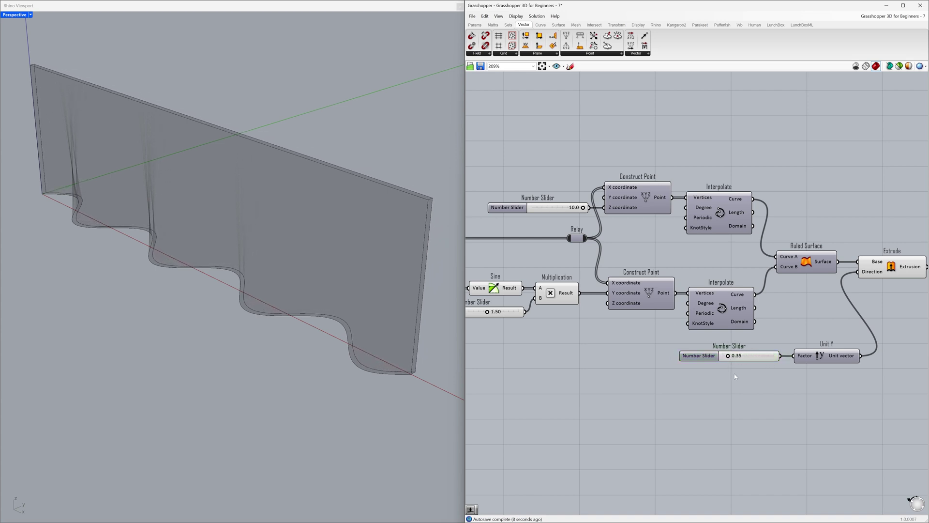
# Test the Pi factor slider at 1.0 and 3.0 to compare the wall's wave counts, and return it to 8.0
pyautogui.moveTo(313, 313)
pyautogui.mouseDown(button='right')
pyautogui.moveTo(230, 307)
pyautogui.moveTo(310, 312)
pyautogui.mouseUp(button='right')
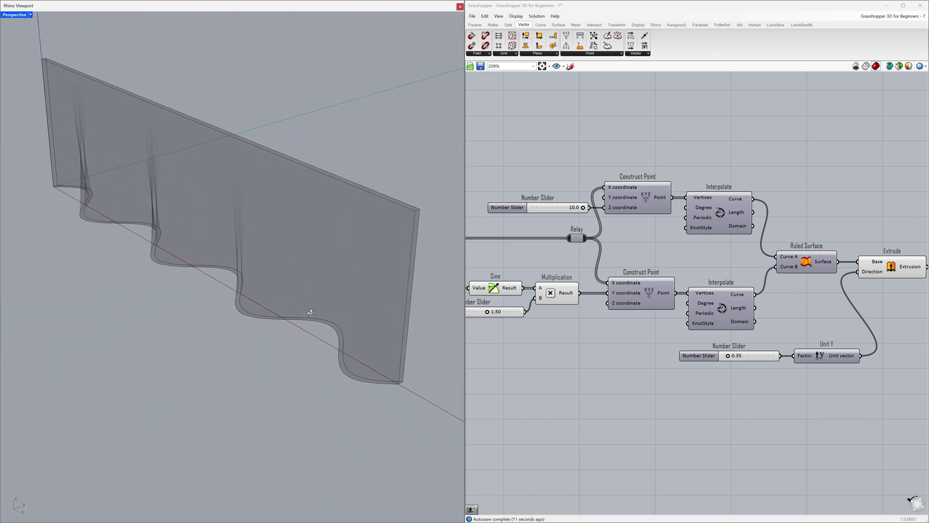
pyautogui.moveTo(494, 336); pyautogui.dragTo(657, 345, button='right')
pyautogui.moveTo(651, 321)
pyautogui.mouseDown()
pyautogui.moveTo(637, 323)
pyautogui.moveTo(652, 324)
pyautogui.mouseUp()
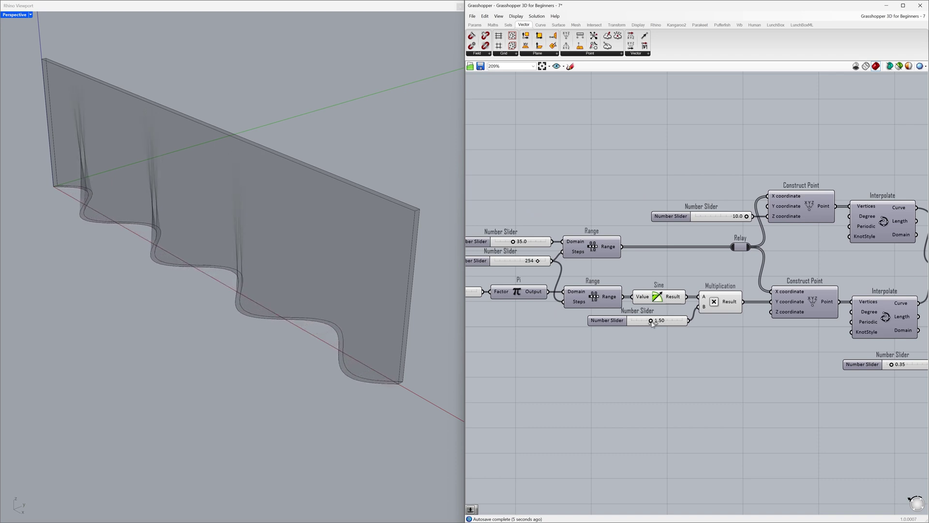
pyautogui.moveTo(526, 322); pyautogui.dragTo(613, 321, button='right')
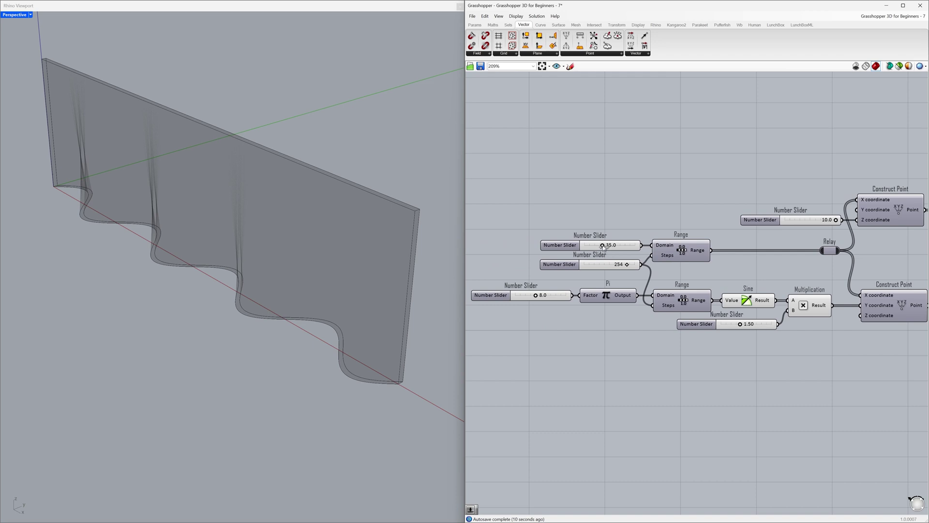
pyautogui.moveTo(604, 247); pyautogui.dragTo(598, 273)
pyautogui.moveTo(536, 298); pyautogui.dragTo(517, 297)
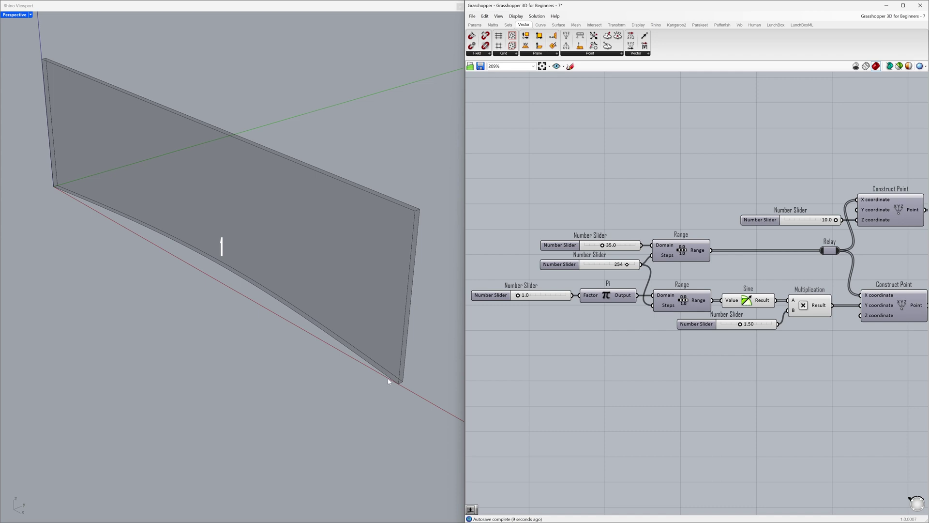
pyautogui.moveTo(517, 300); pyautogui.dragTo(523, 296)
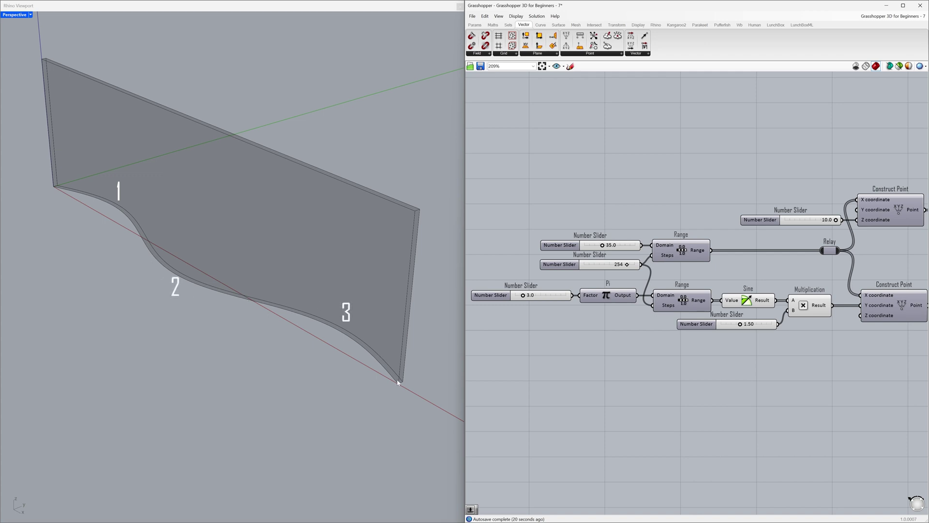
pyautogui.moveTo(523, 295); pyautogui.dragTo(535, 298)
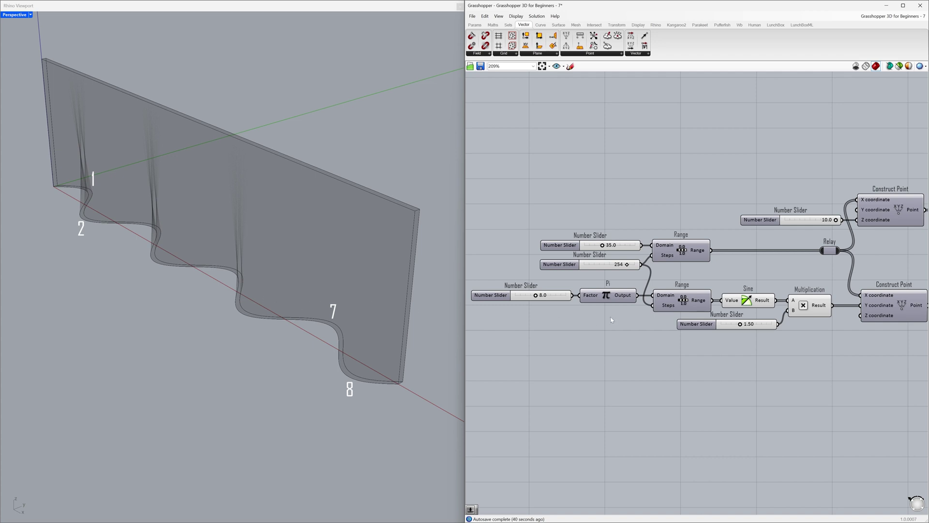
# Bake the Extrude component's Extrusion output to the Default layer with the default attributes
pyautogui.moveTo(888, 296); pyautogui.dragTo(530, 298, button='right')
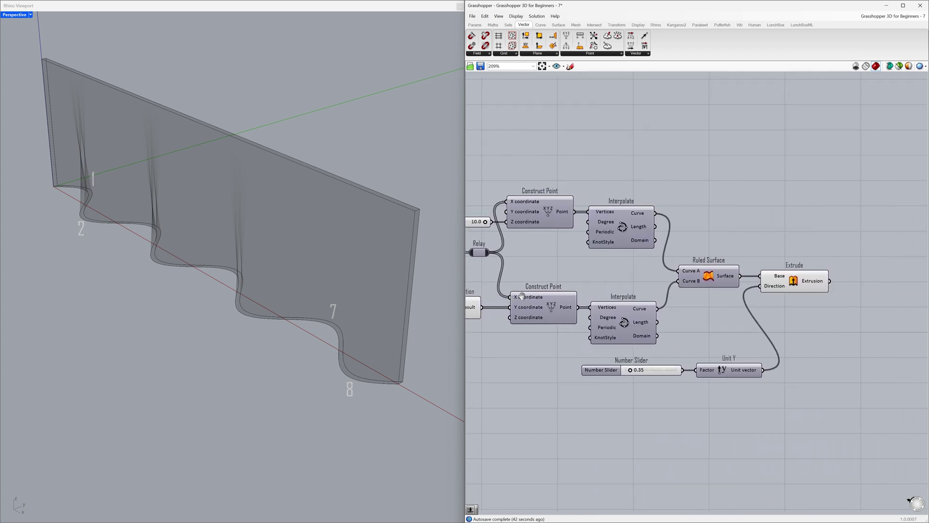
pyautogui.moveTo(757, 300); pyautogui.dragTo(651, 290, button='right')
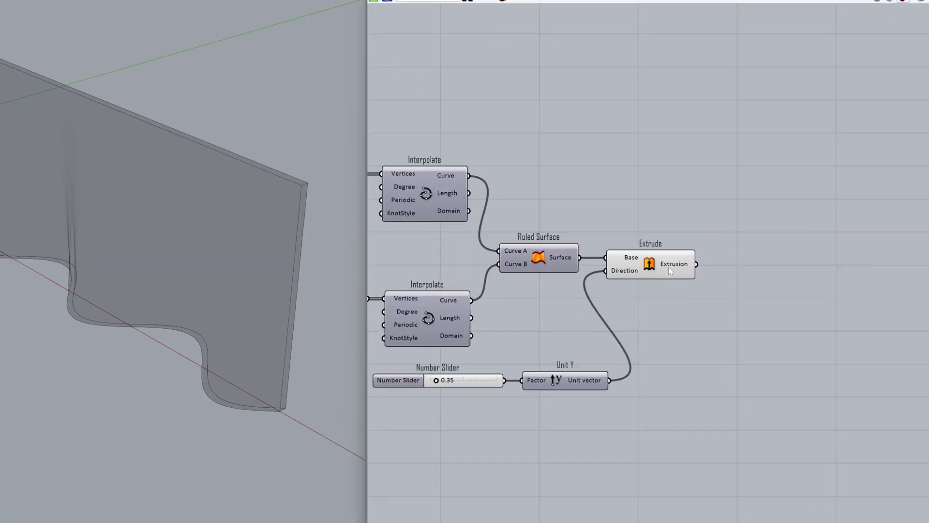
pyautogui.click(700, 272)
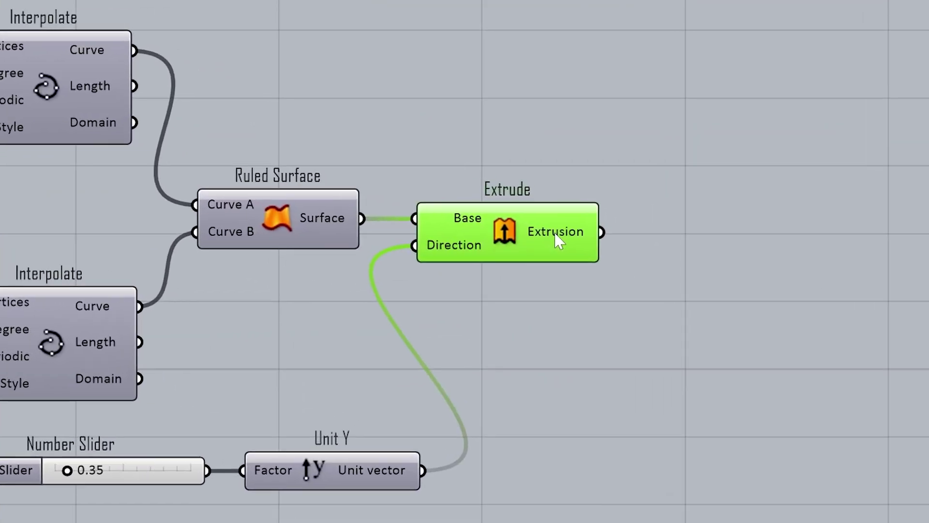
pyautogui.rightClick(555, 233)
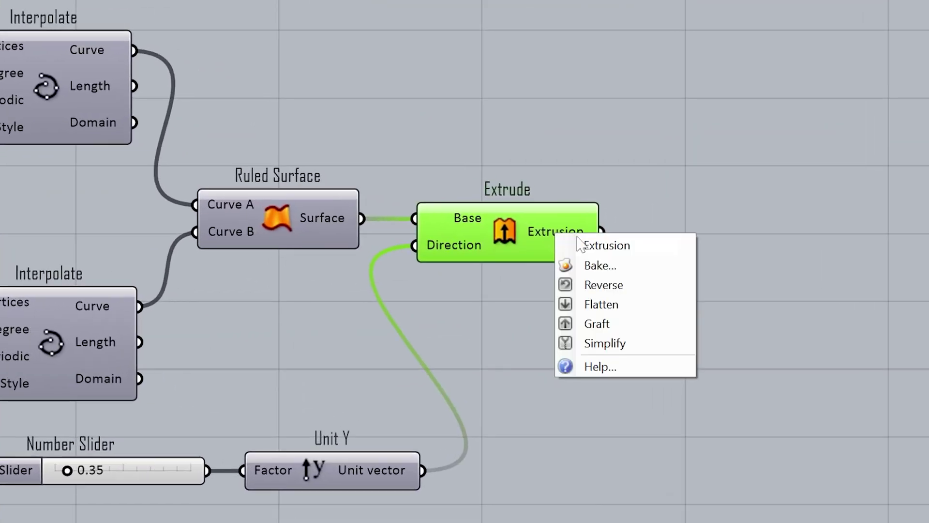
pyautogui.click(656, 276)
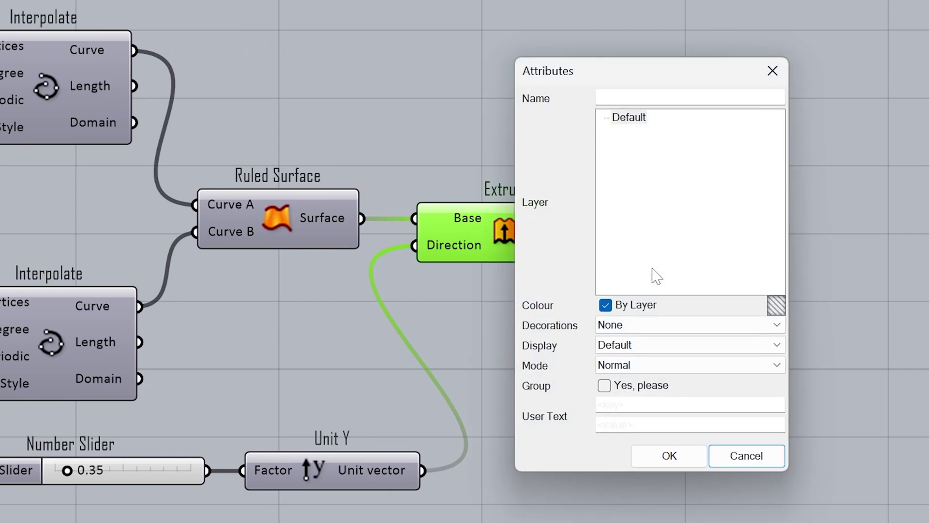
pyautogui.click(699, 457)
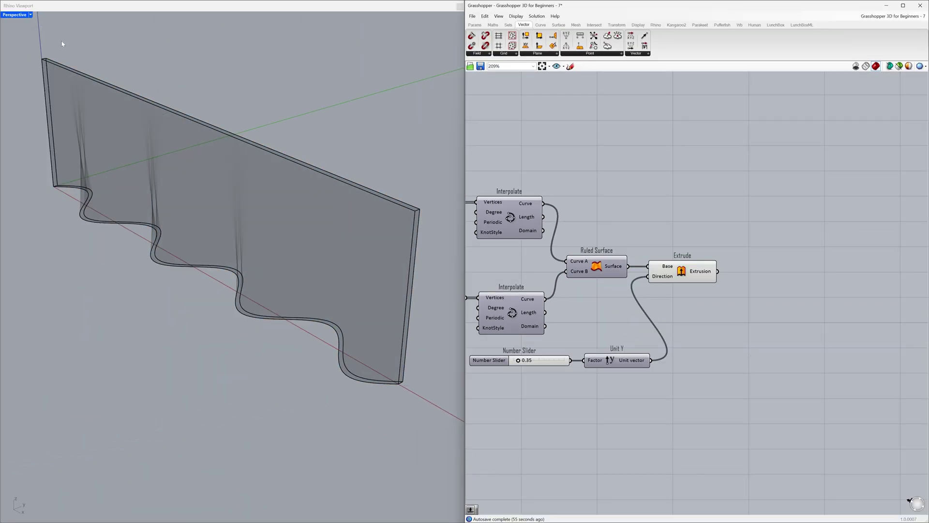
# Set the Perspective viewport to Shaded display and move the baked wall along the Y axis, clear of the Grasshopper preview
pyautogui.click(30, 14)
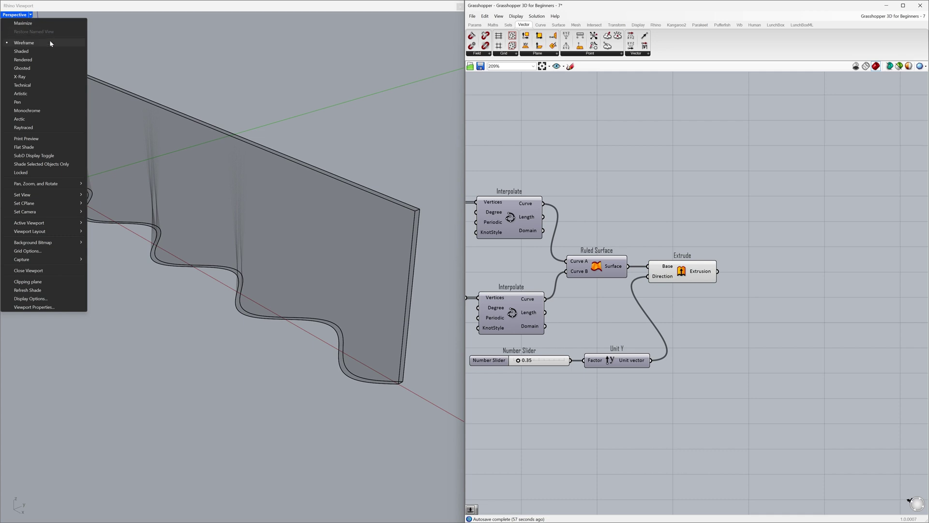
pyautogui.click(50, 56)
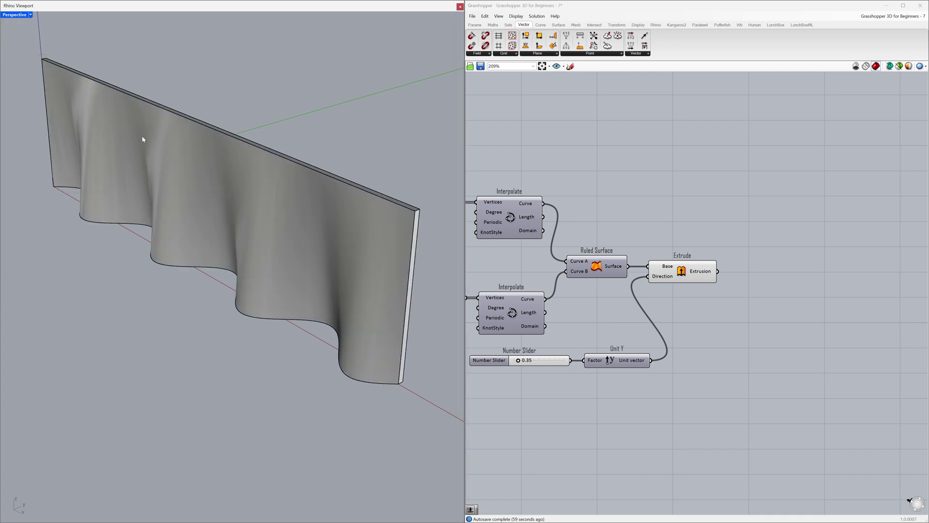
pyautogui.moveTo(142, 139)
pyautogui.keyDown('shift'); pyautogui.mouseDown(button='right')
pyautogui.moveTo(155, 197)
pyautogui.moveTo(127, 239)
pyautogui.mouseUp(button='right'); pyautogui.keyUp('shift')
pyautogui.click(134, 234)
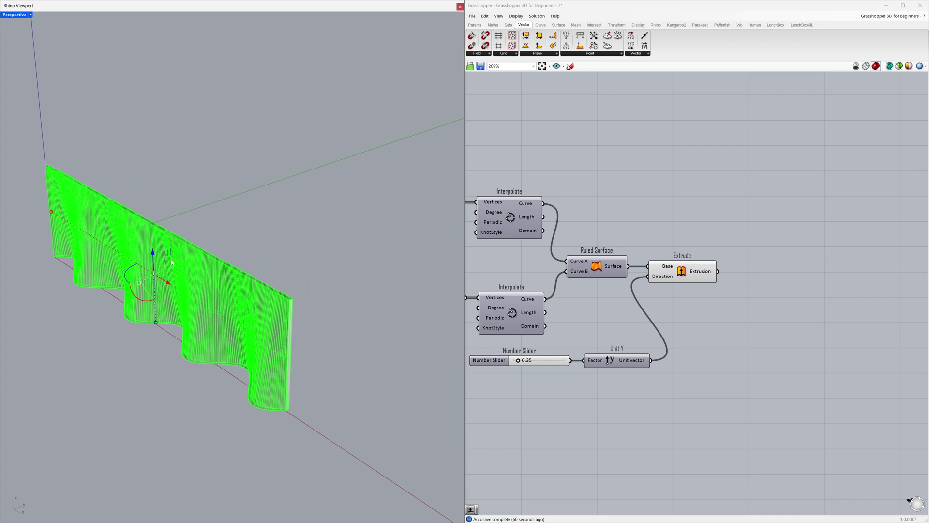
pyautogui.keyDown('alt'); pyautogui.moveTo(172, 263); pyautogui.dragTo(310, 213); pyautogui.keyUp('alt')
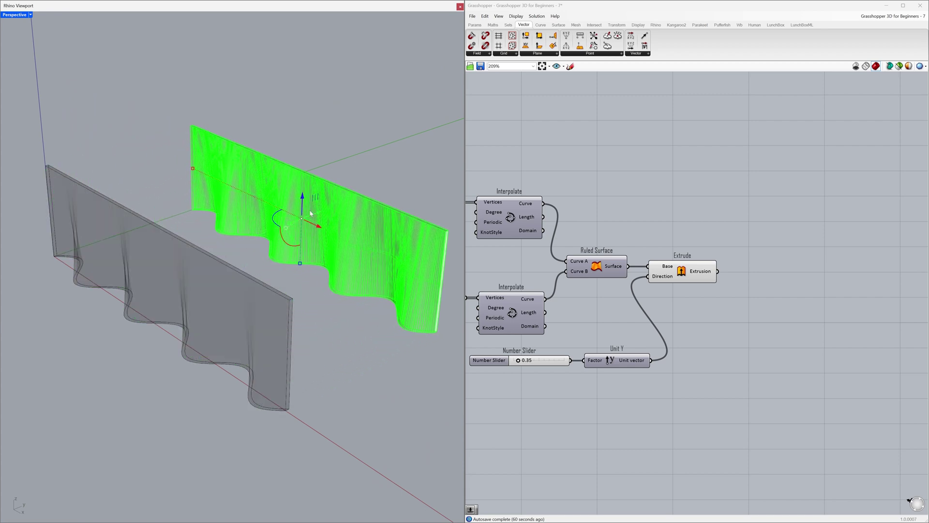
pyautogui.click(293, 285)
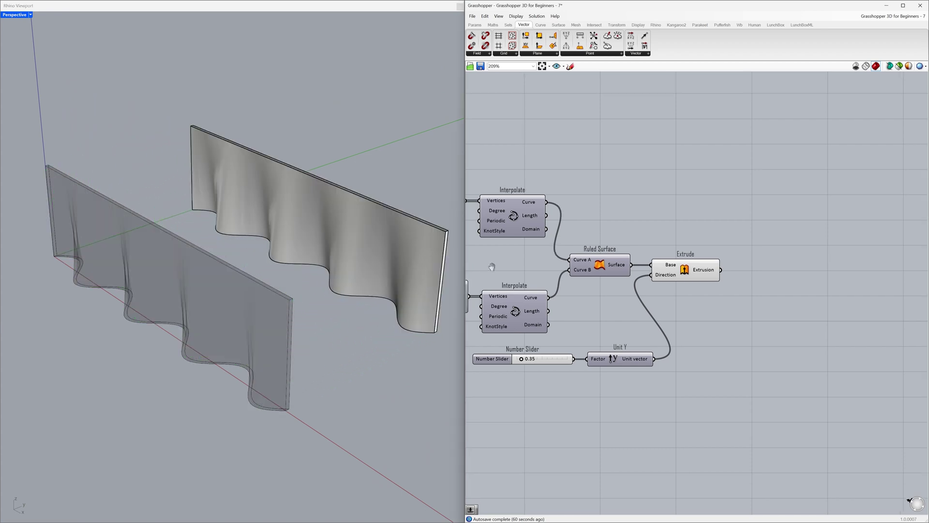
# Set the Pi factor slider to 5.0 and the slider multiplying the sine result to 2.35
pyautogui.moveTo(487, 269); pyautogui.dragTo(826, 262, button='right')
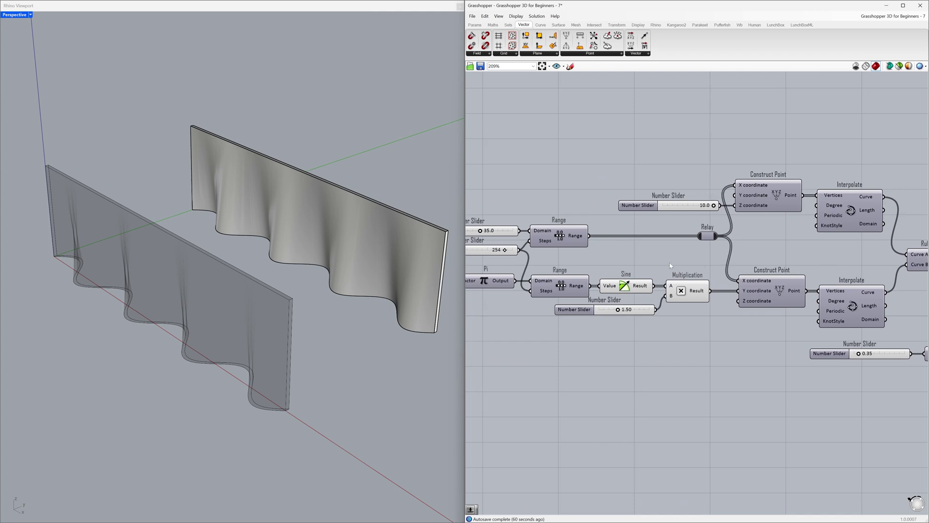
pyautogui.moveTo(568, 269); pyautogui.dragTo(633, 277, button='right')
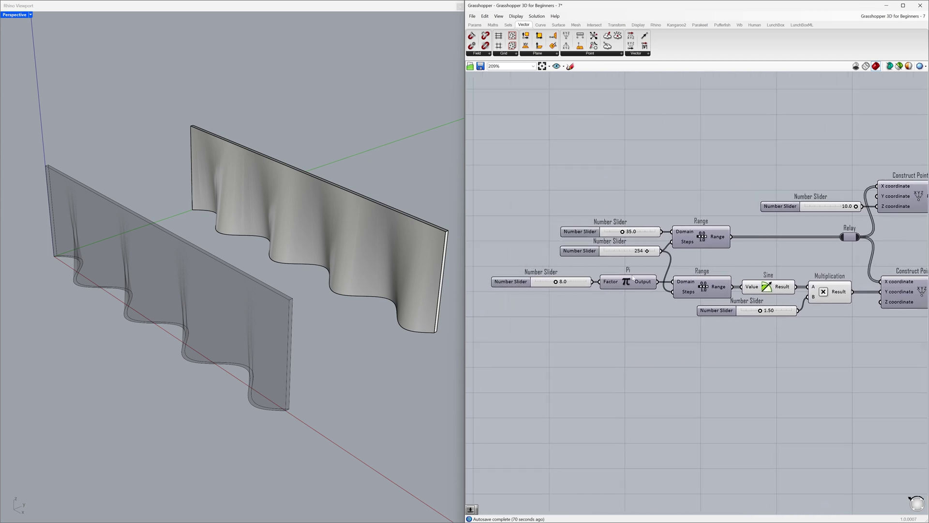
pyautogui.moveTo(555, 284); pyautogui.dragTo(548, 284)
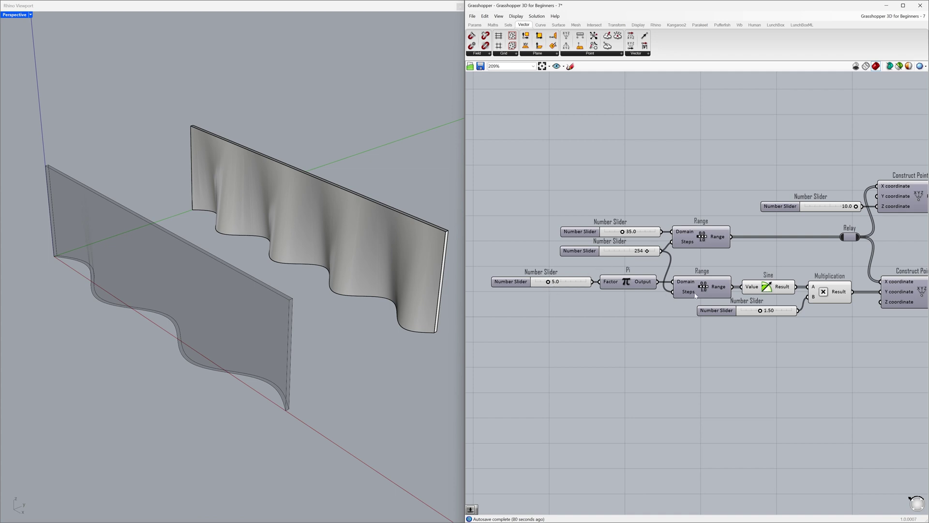
pyautogui.moveTo(760, 312); pyautogui.dragTo(772, 313)
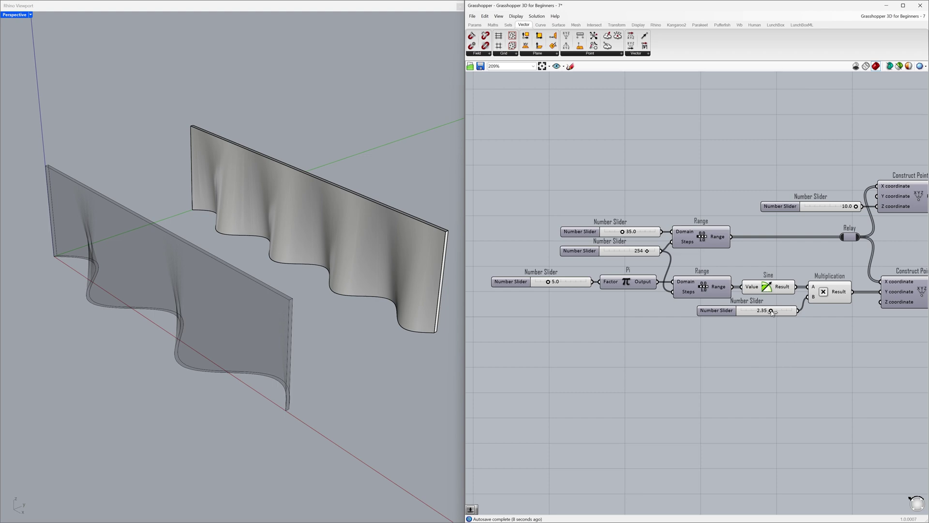
# Bake the modified wall from the Extrusion output to the Default layer as a second variant
pyautogui.moveTo(851, 318); pyautogui.dragTo(513, 314, button='right')
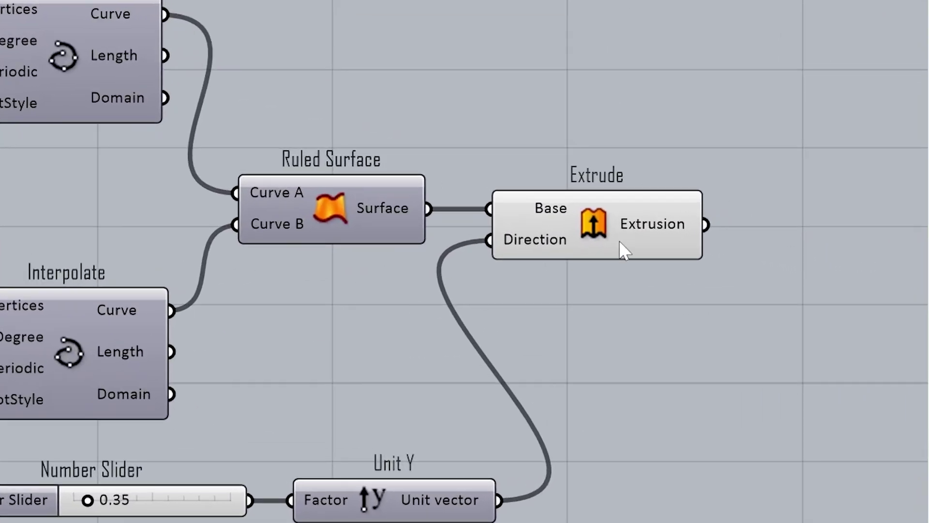
pyautogui.click(651, 226)
pyautogui.rightClick(651, 225)
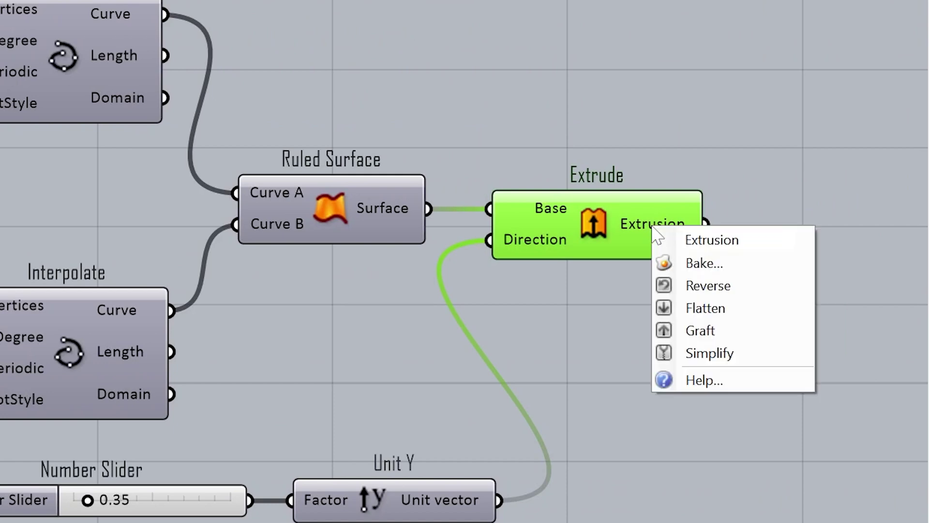
pyautogui.click(756, 266)
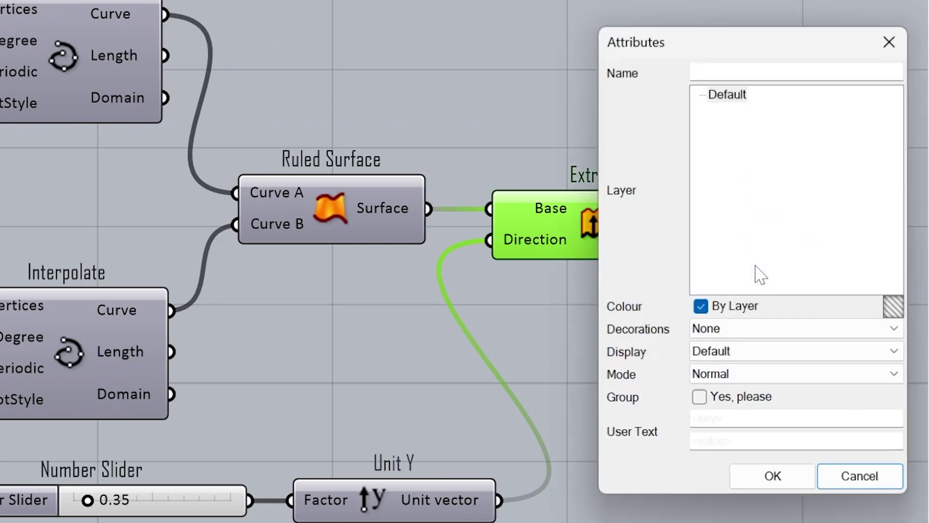
pyautogui.click(750, 486)
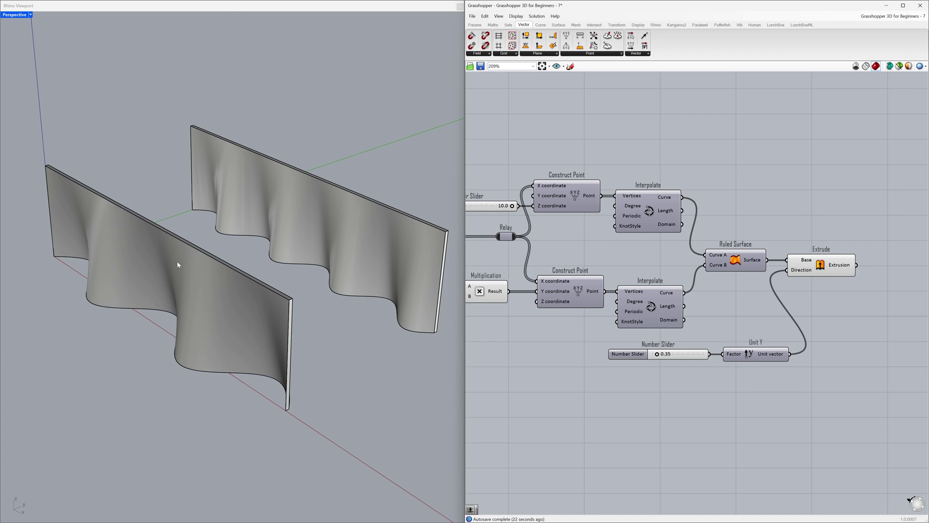
# Move the second baked wall along the Y axis to a free spot behind the first baked wall
pyautogui.click(172, 263)
pyautogui.moveTo(173, 263); pyautogui.dragTo(251, 216, button='right')
pyautogui.moveTo(251, 217); pyautogui.dragTo(382, 137)
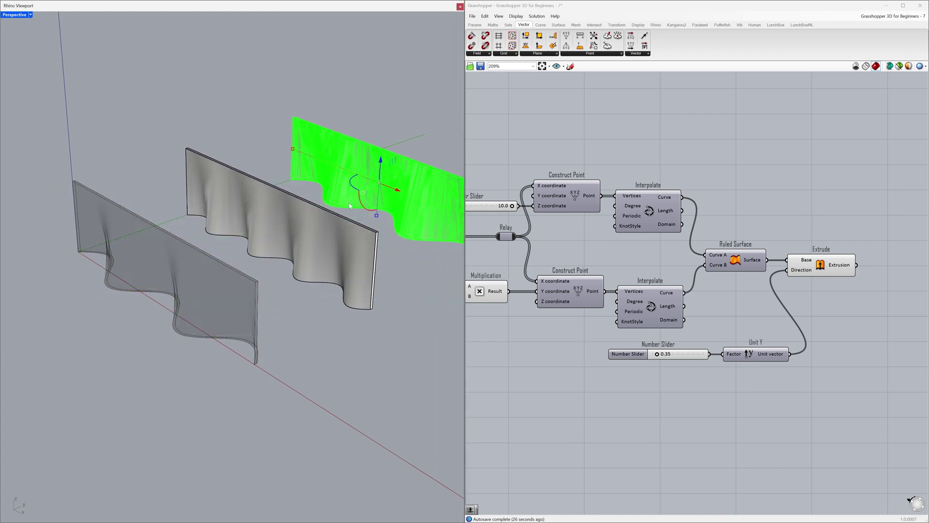
pyautogui.click(247, 153)
pyautogui.moveTo(241, 141); pyautogui.dragTo(170, 137, button='right')
# Enlarge the Rhino viewport to full screen and switch it to Rendered display for a close look at the baked walls
pyautogui.doubleClick(215, 6)
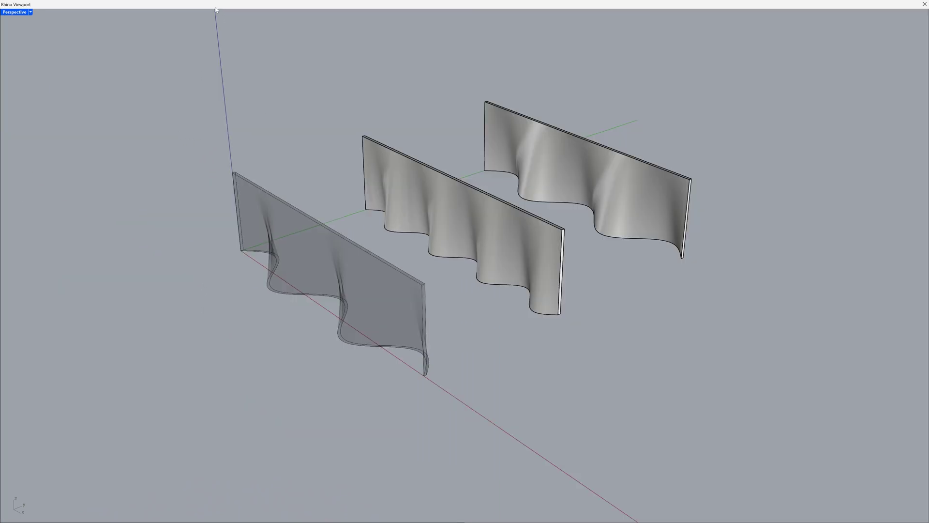
pyautogui.scroll(5, 495, 175)
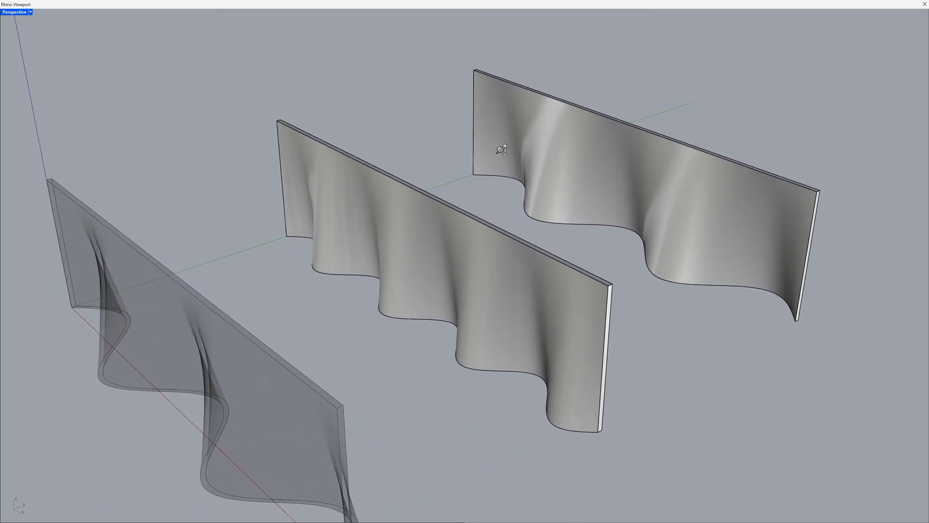
pyautogui.keyDown('shift'); pyautogui.moveTo(487, 152); pyautogui.dragTo(488, 108, button='right'); pyautogui.keyUp('shift')
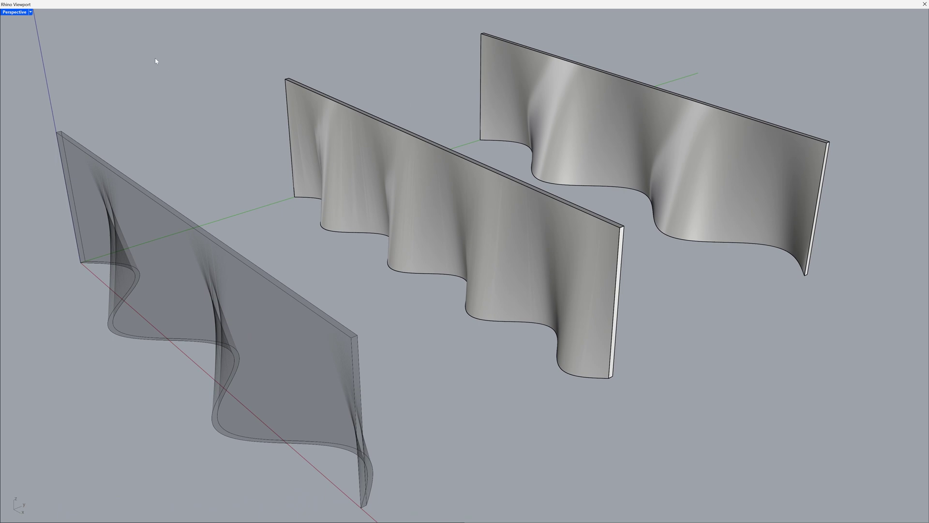
pyautogui.click(31, 12)
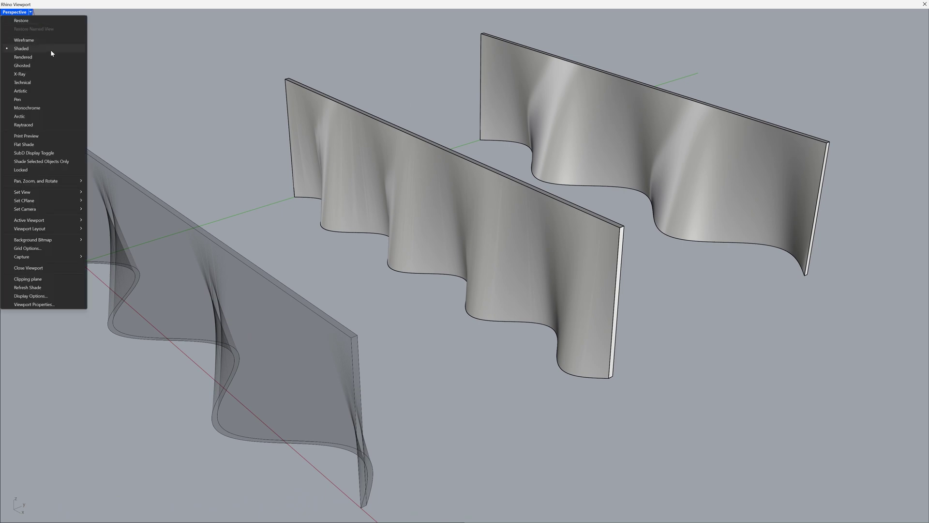
pyautogui.click(23, 57)
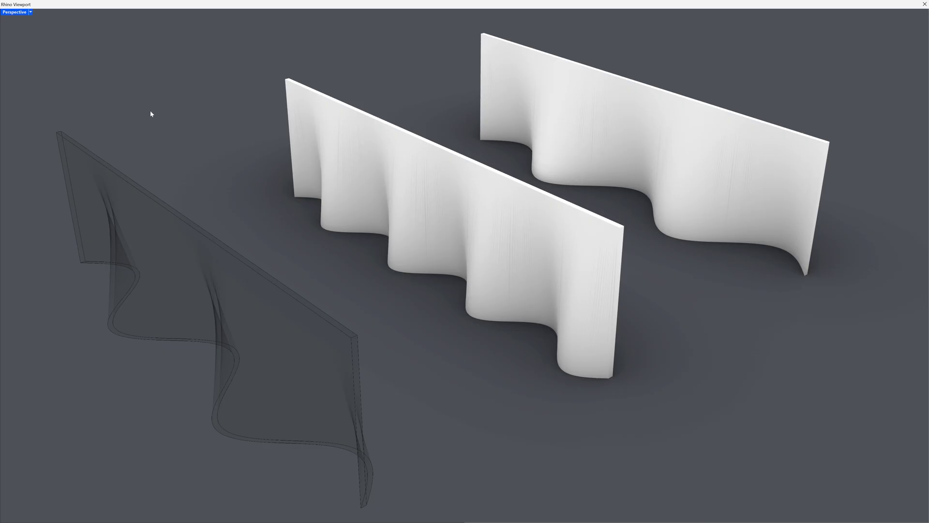
pyautogui.scroll(10, 517, 250)
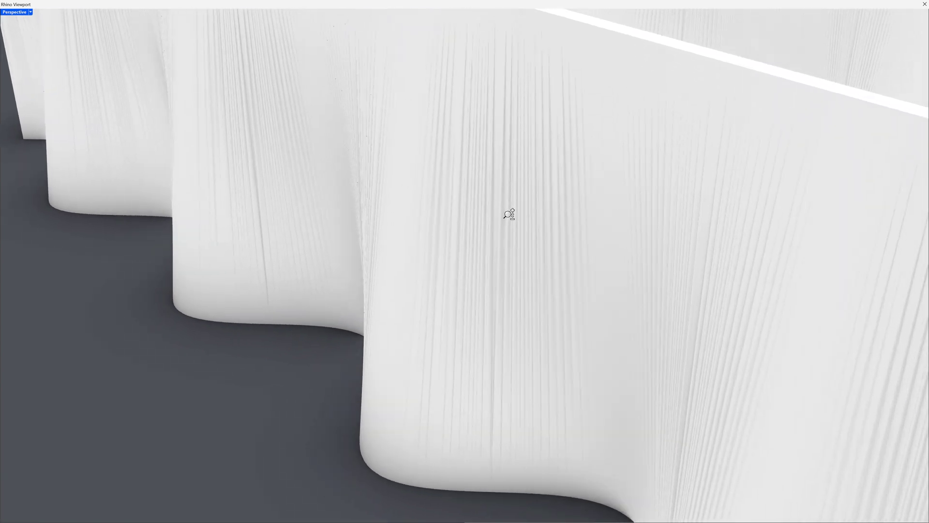
# Raise the document's NURBS meshing parameters to the maximum, at the More polygons end, and apply the mesh setting to the rendered walls
pyautogui.write('Options')
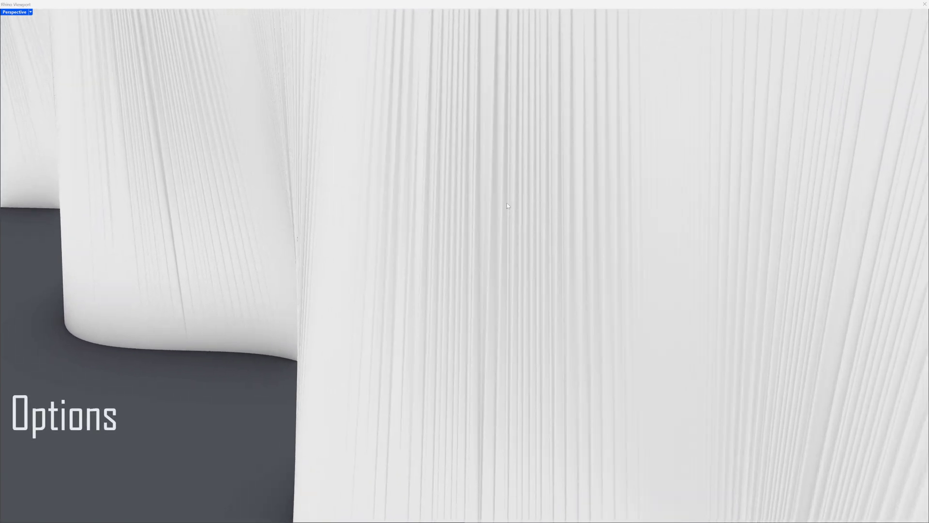
pyautogui.press('Return')
pyautogui.click(680, 126)
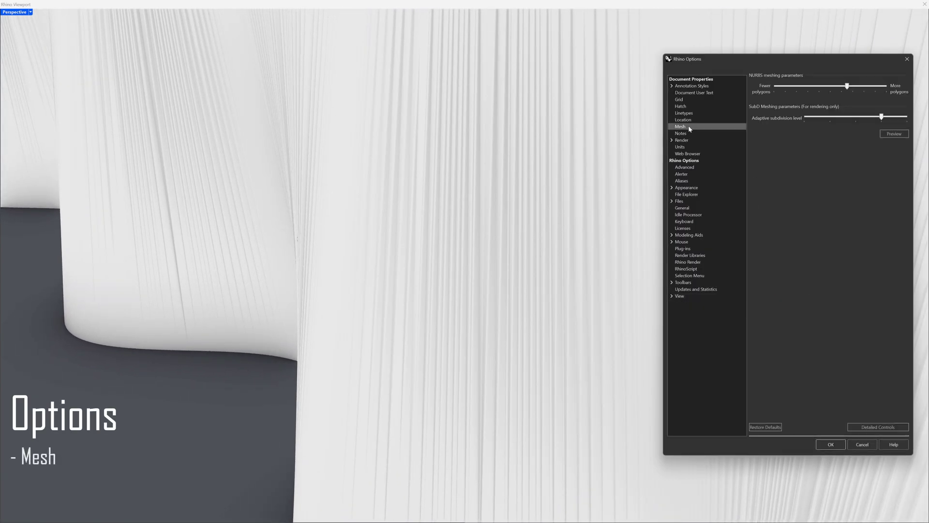
pyautogui.moveTo(847, 87); pyautogui.dragTo(889, 90)
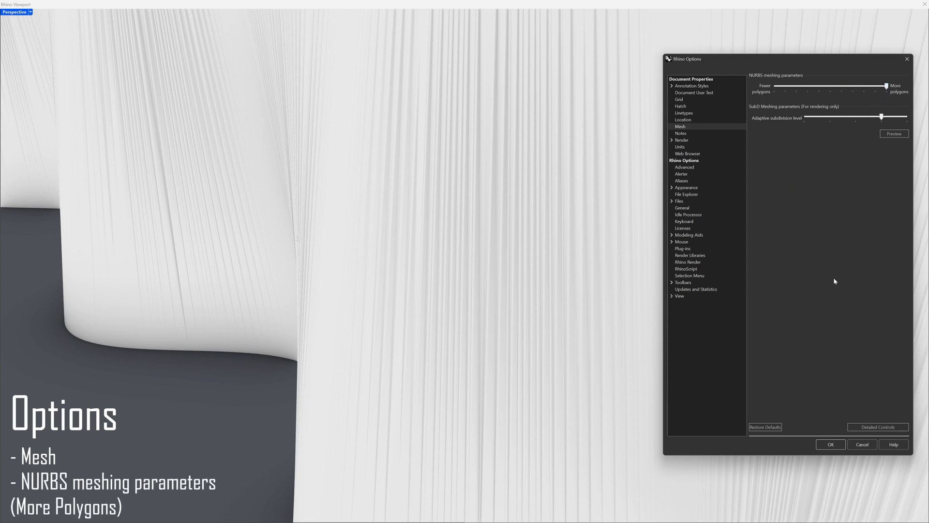
pyautogui.click(821, 444)
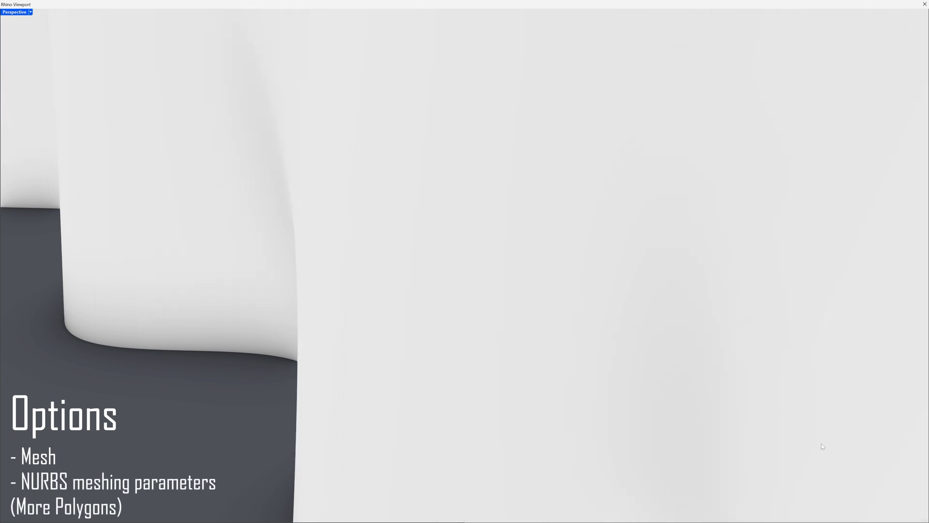
pyautogui.keyDown('ctrl'); pyautogui.moveTo(506, 207); pyautogui.dragTo(521, 247, button='right'); pyautogui.keyUp('ctrl')
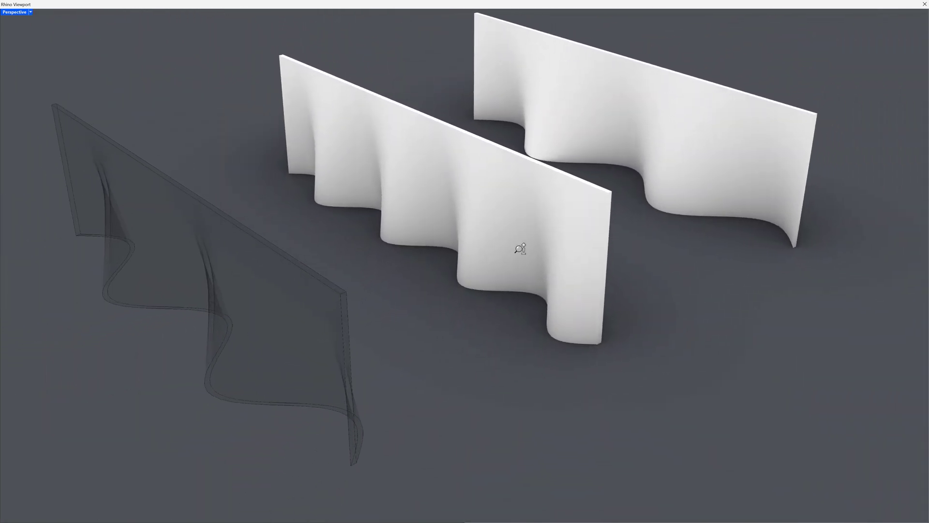
pyautogui.keyDown('shift'); pyautogui.moveTo(489, 188); pyautogui.dragTo(501, 227, button='right'); pyautogui.keyUp('shift')
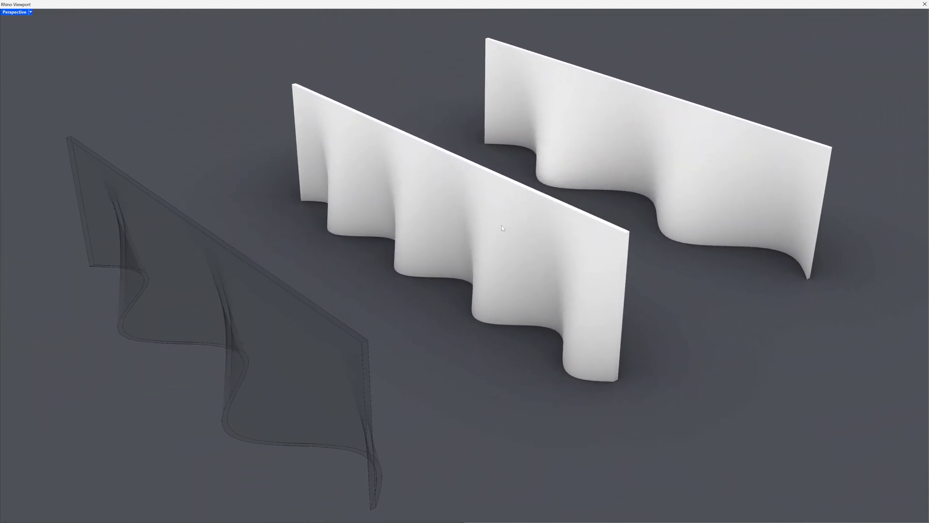